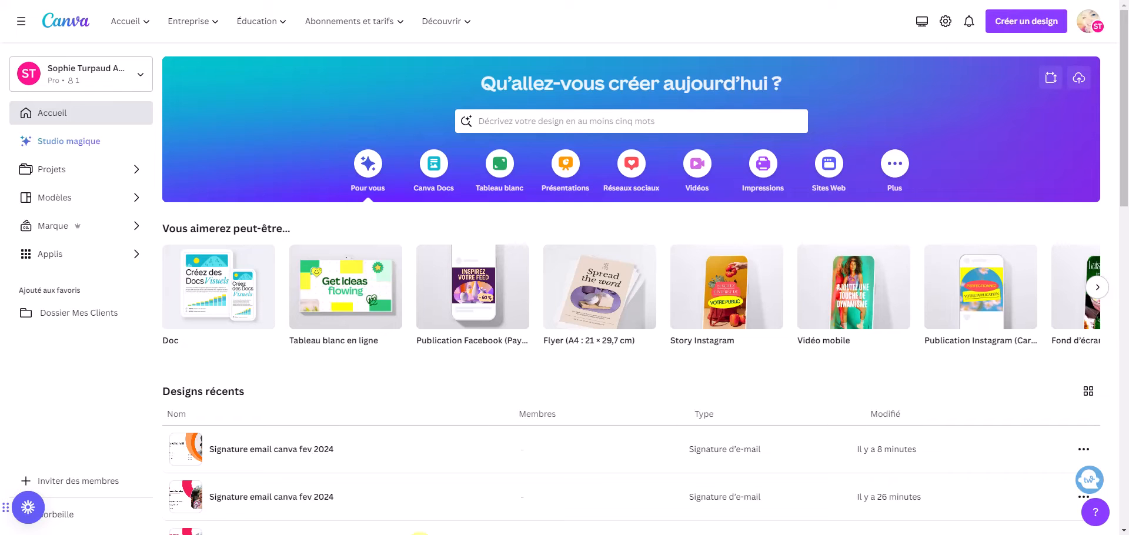
Step: Search the templates for "email signature" and open the Orange Modern Graphic Designer Email Signature template for editing
left_click(515, 122)
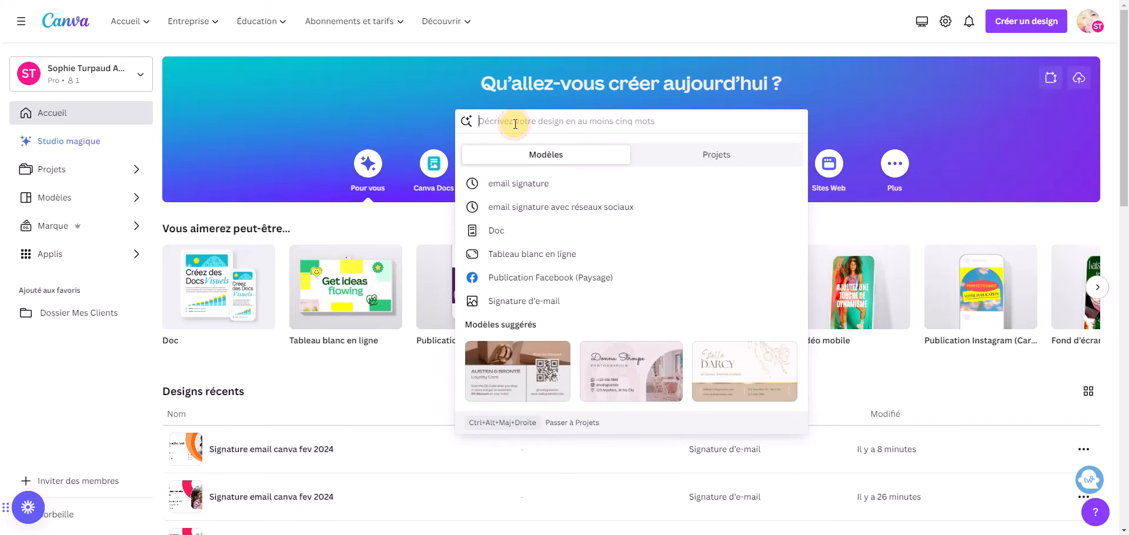
left_click(535, 183)
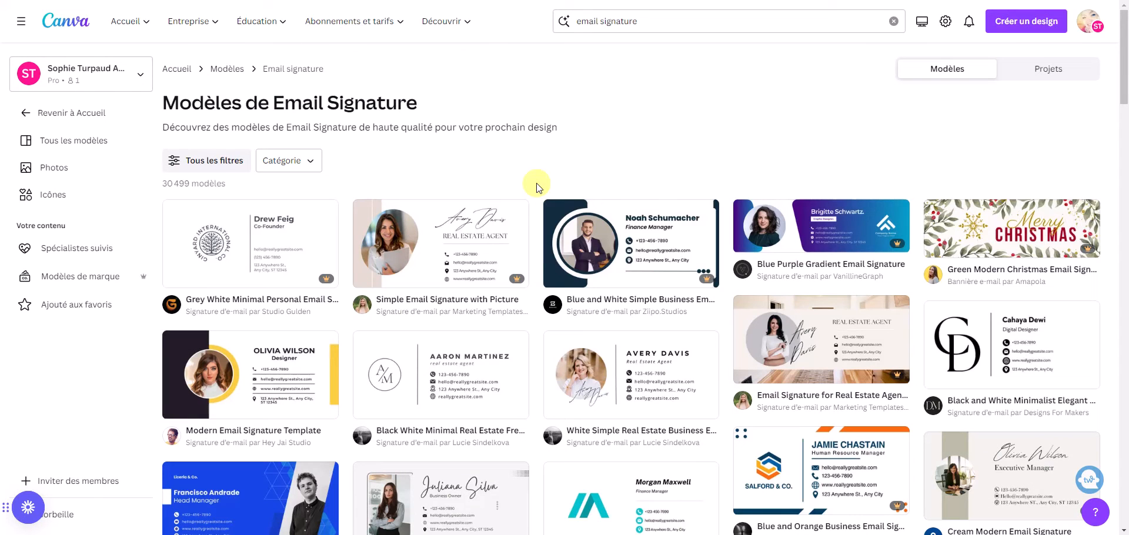
scroll(685, 329, "down", 3)
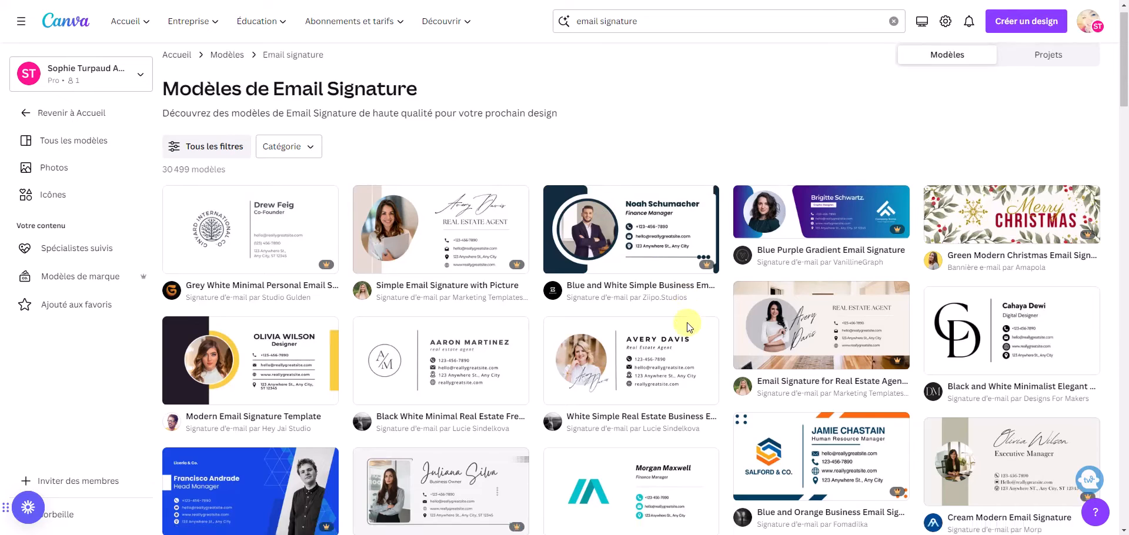
scroll(684, 338, "down", 5)
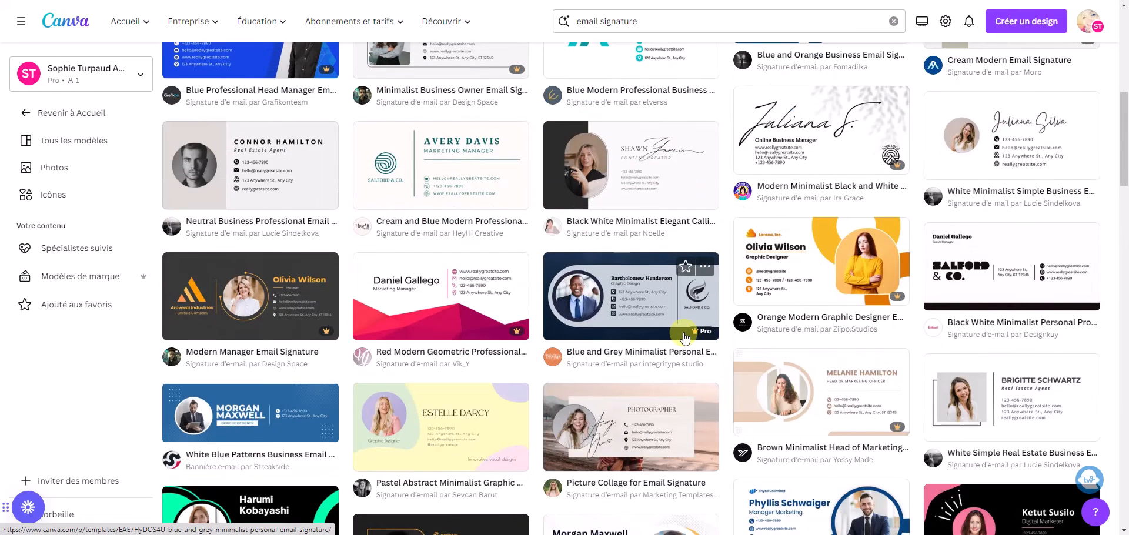
mouse_move(843, 275)
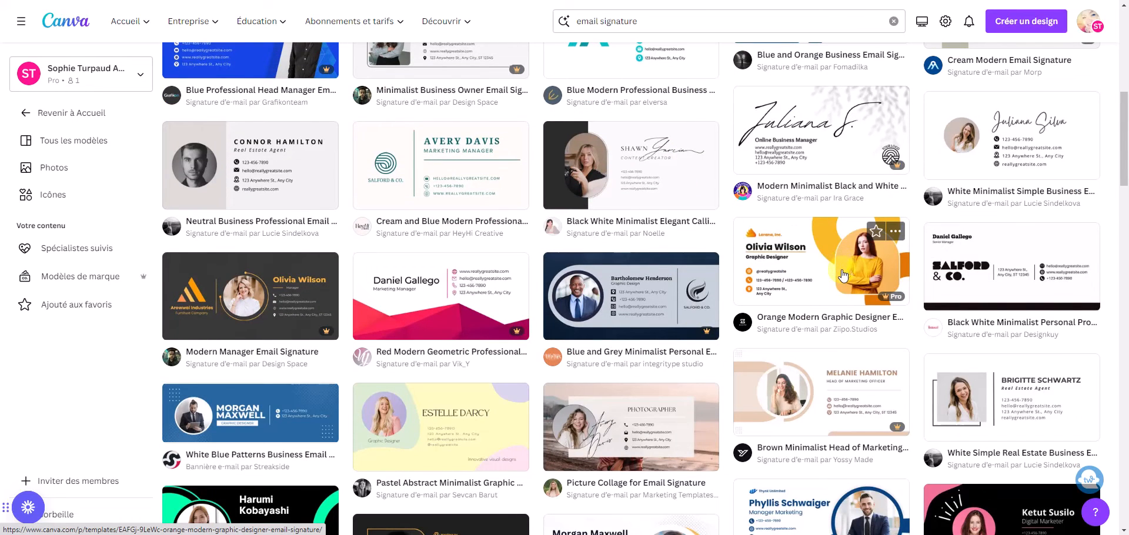
left_click(844, 276)
left_click(813, 147)
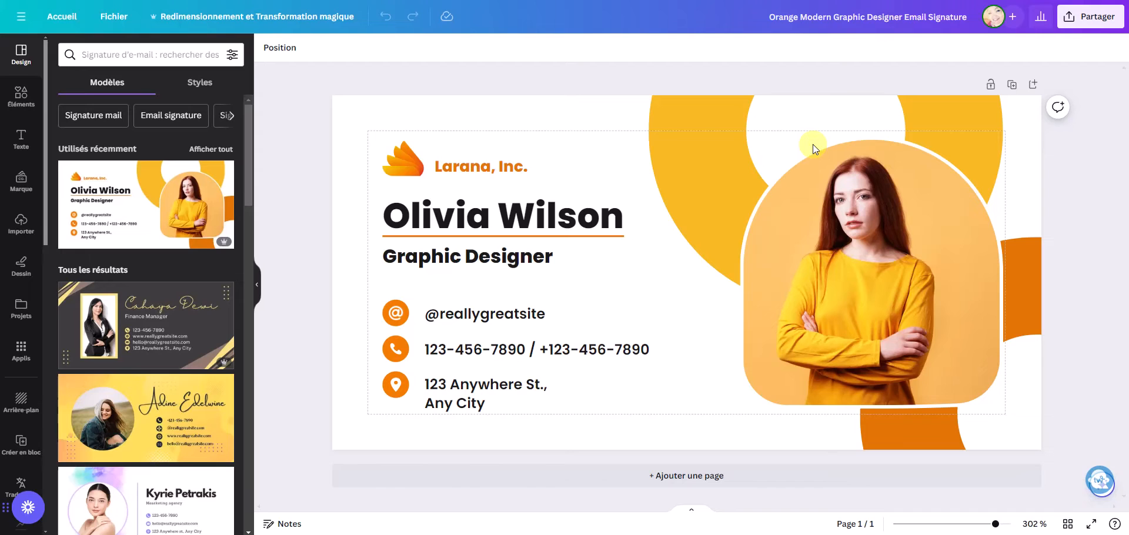
Step: Replace the orange flame logo with the brand logo bearing the agency name, shrunk to fit beside the company name
left_click(813, 143)
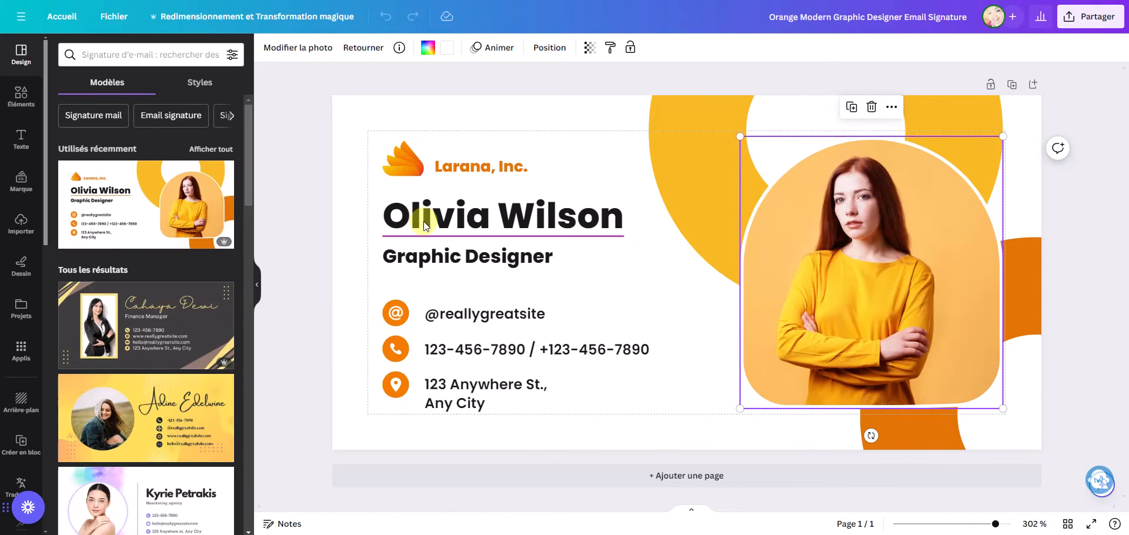
left_click(408, 168)
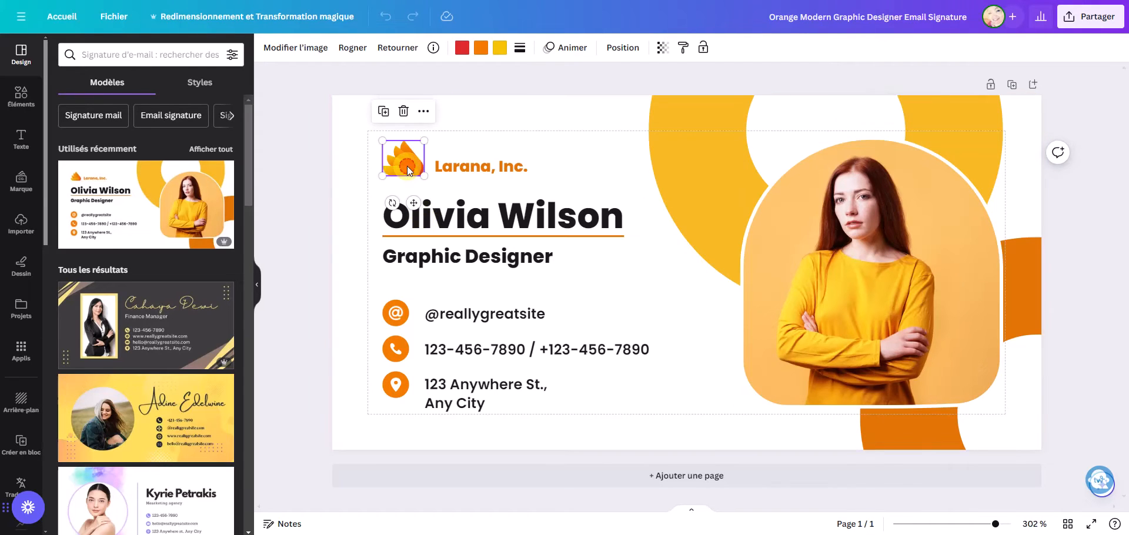
left_click(404, 110)
left_click(32, 194)
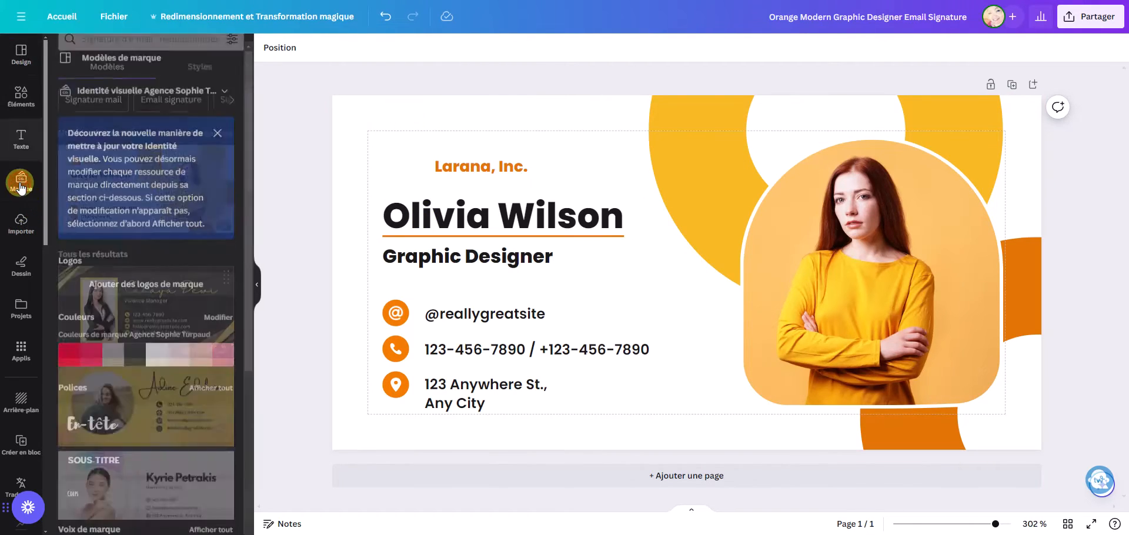
left_click(169, 370)
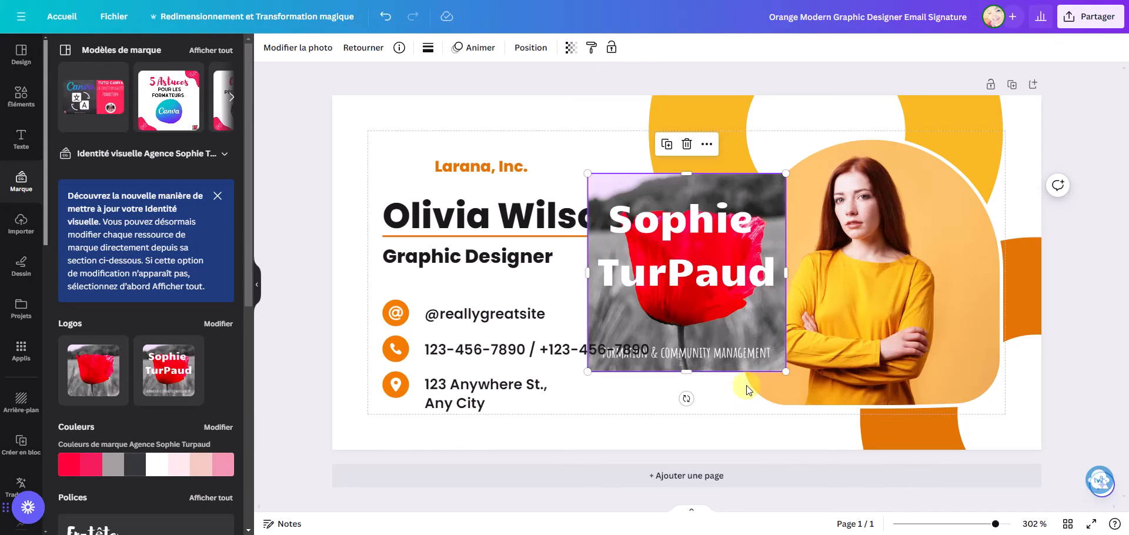
left_click_drag(785, 369, 632, 219)
left_click_drag(600, 183, 399, 161)
Step: Replace the company name "Larana, Inc." with "nom de mon entreprise"
left_click(467, 164)
left_click_drag(517, 166, 467, 164)
key("Delete")
key("Delete")
key("Delete")
key("Delete")
key("Delete")
key("Delete")
key("Delete")
key("Delete")
key("Delete")
key("Delete")
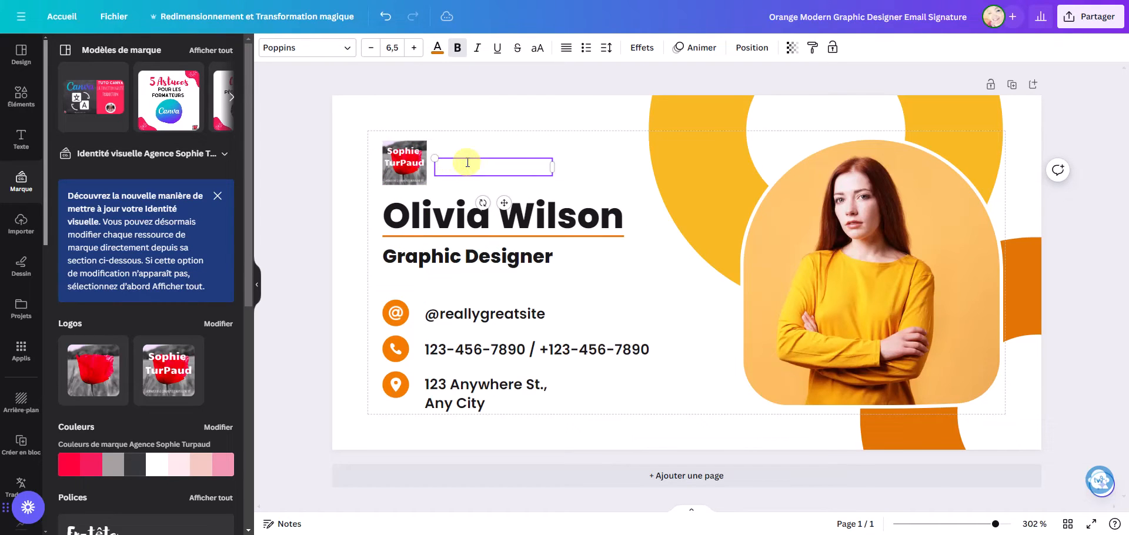
type("nom de mon entreprise")
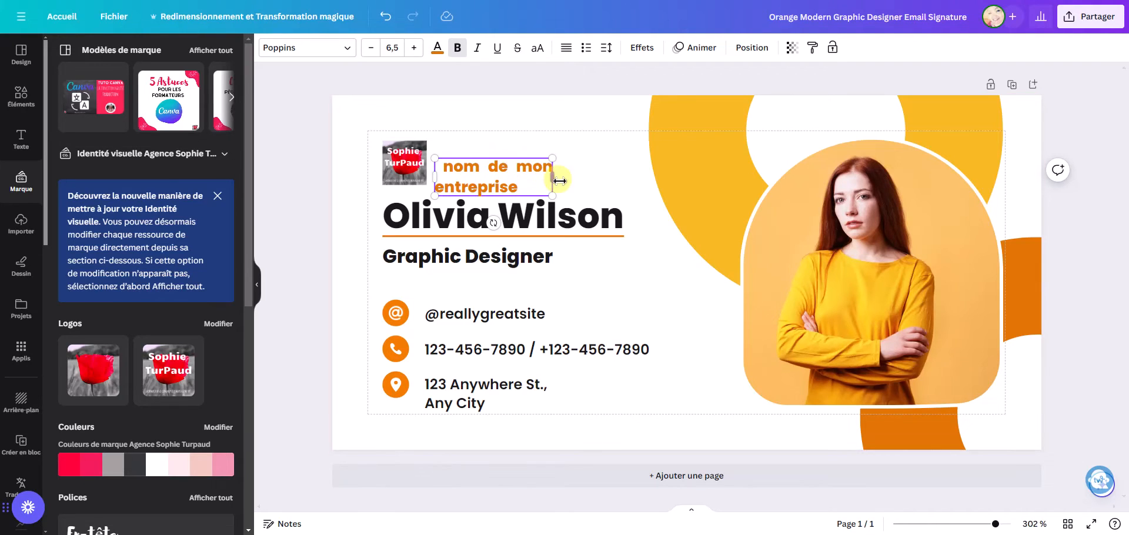
Step: Left-align the company name and widen its text box so that the text fits on one line
left_click_drag(552, 177, 619, 183)
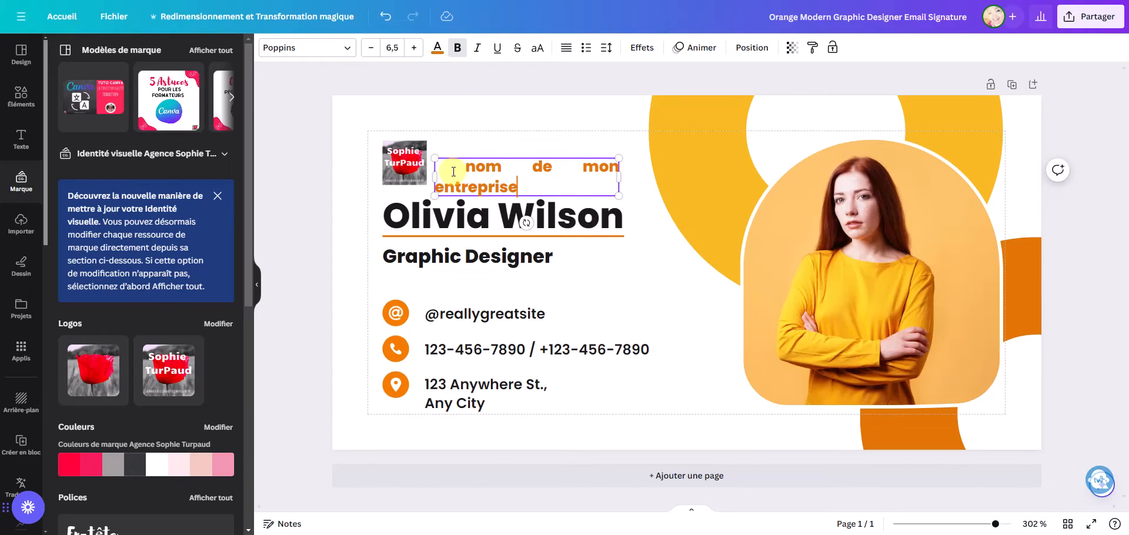
left_click(566, 48)
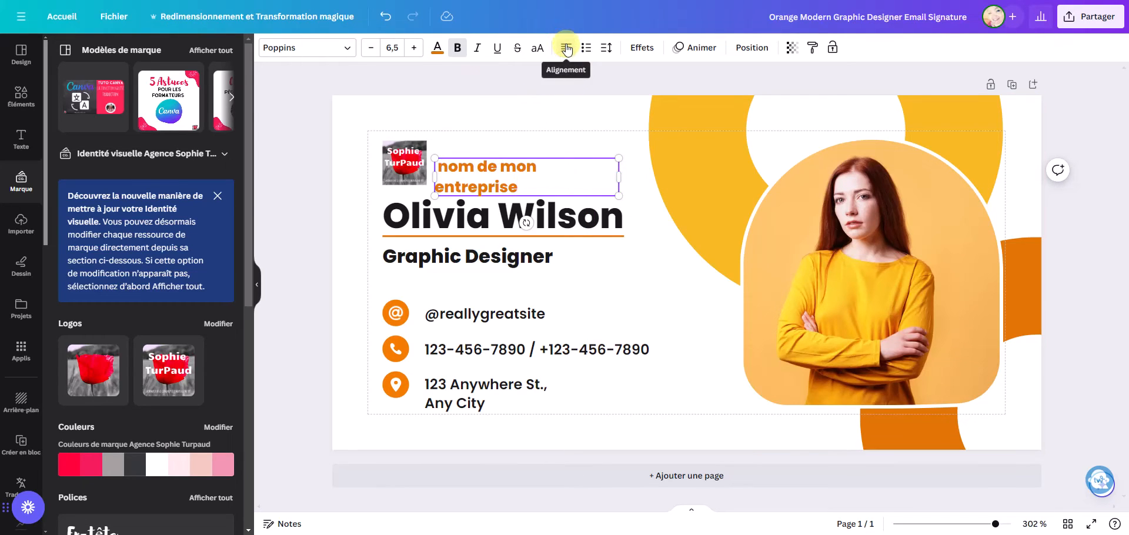
left_click(560, 165)
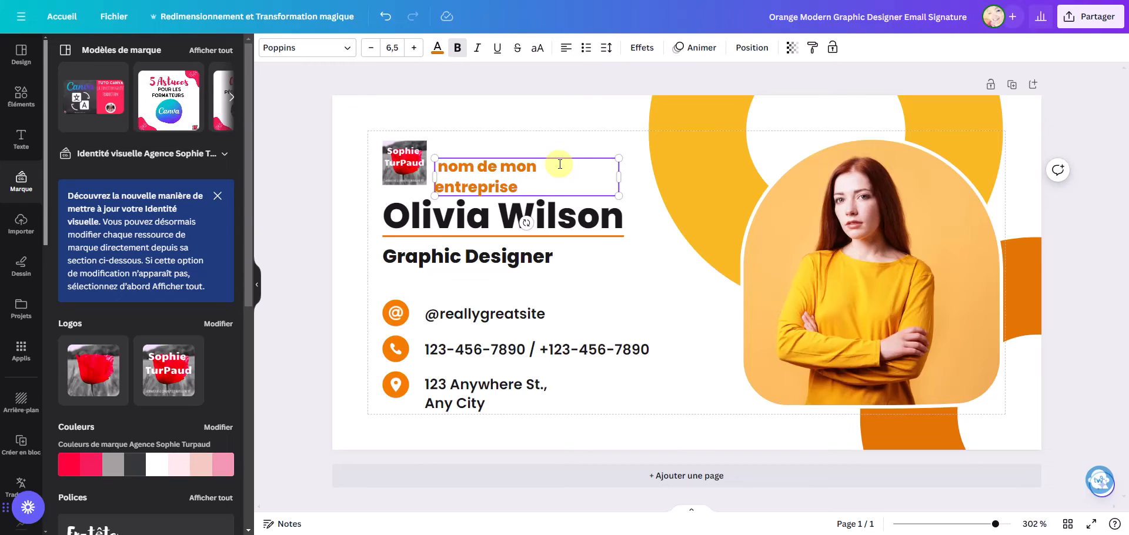
key("Delete")
key("Delete")
type("en")
left_click_drag(620, 177, 654, 177)
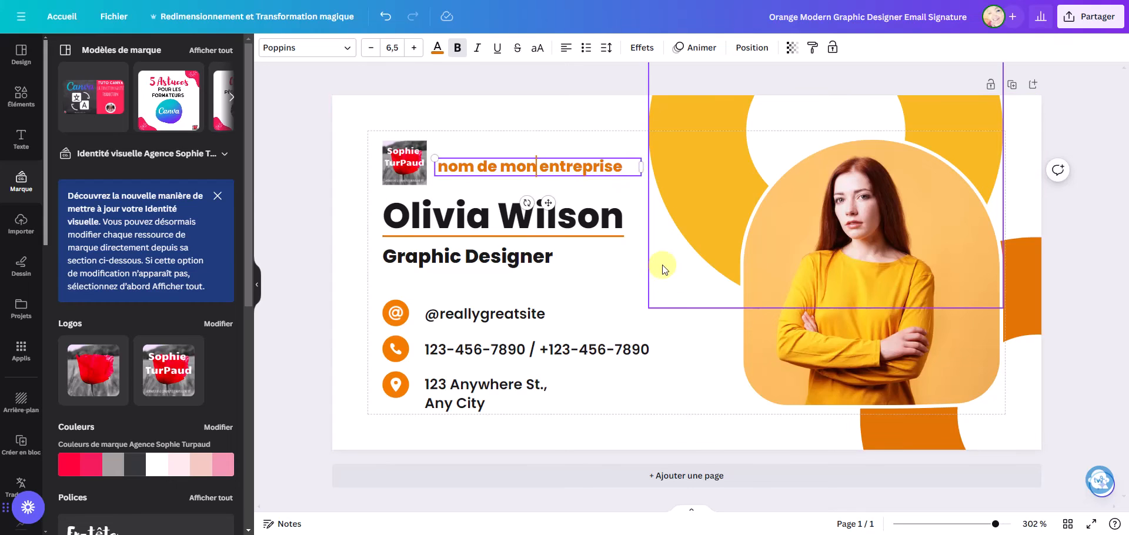
left_click(643, 313)
left_click(476, 223)
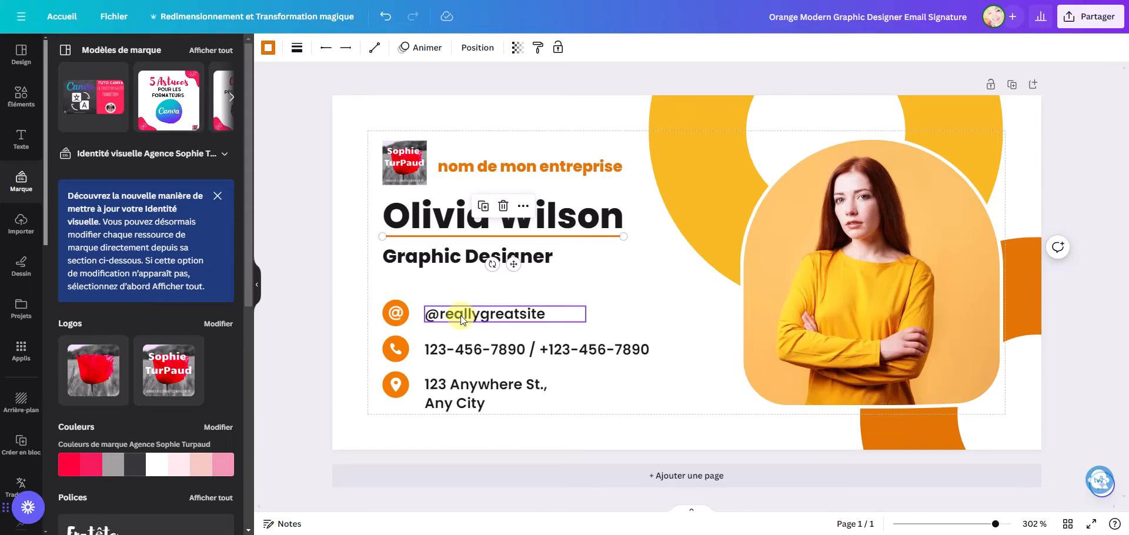
left_click(480, 387)
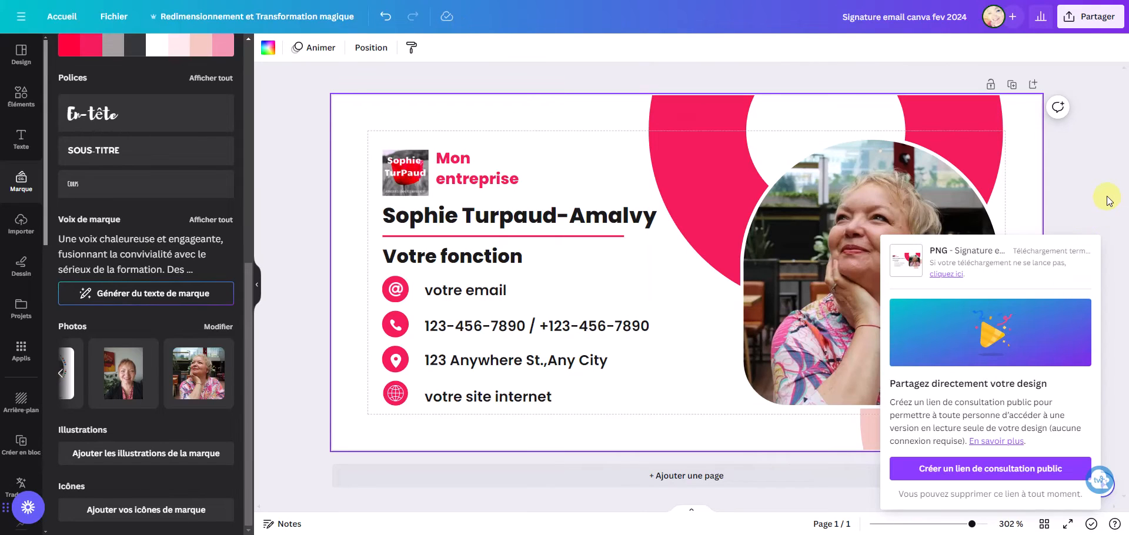
Step: Download the finished signature design as a PNG at size 1 (400 × 200 px)
left_click(1109, 200)
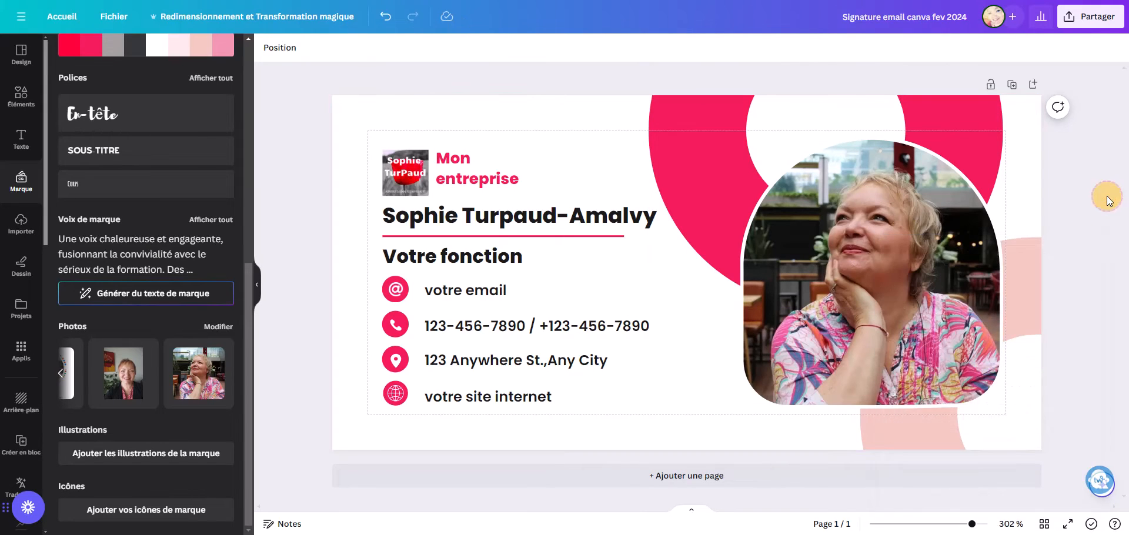
left_click(721, 181)
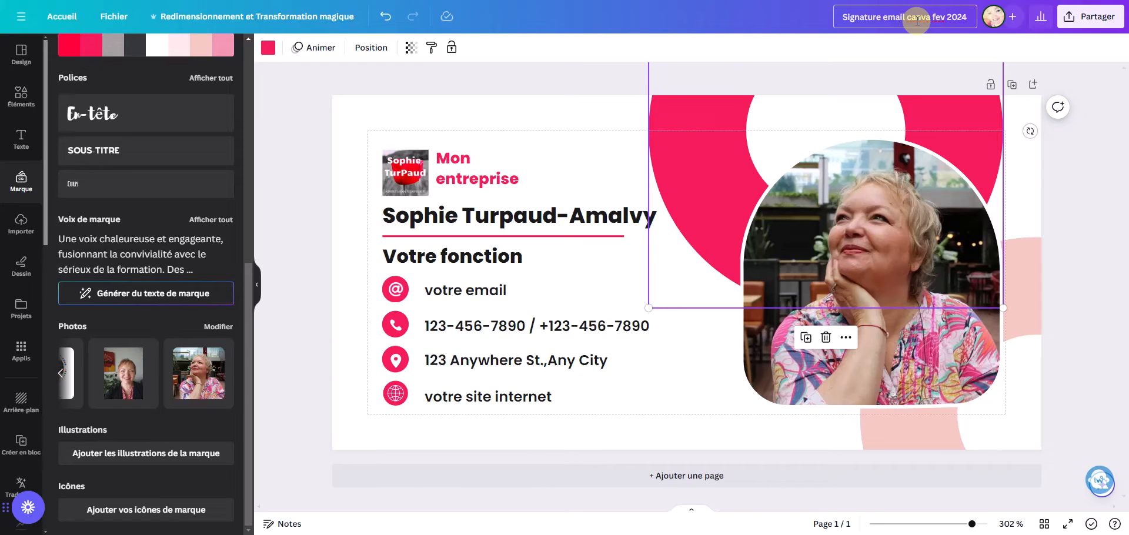
left_click(1093, 18)
left_click(1076, 313)
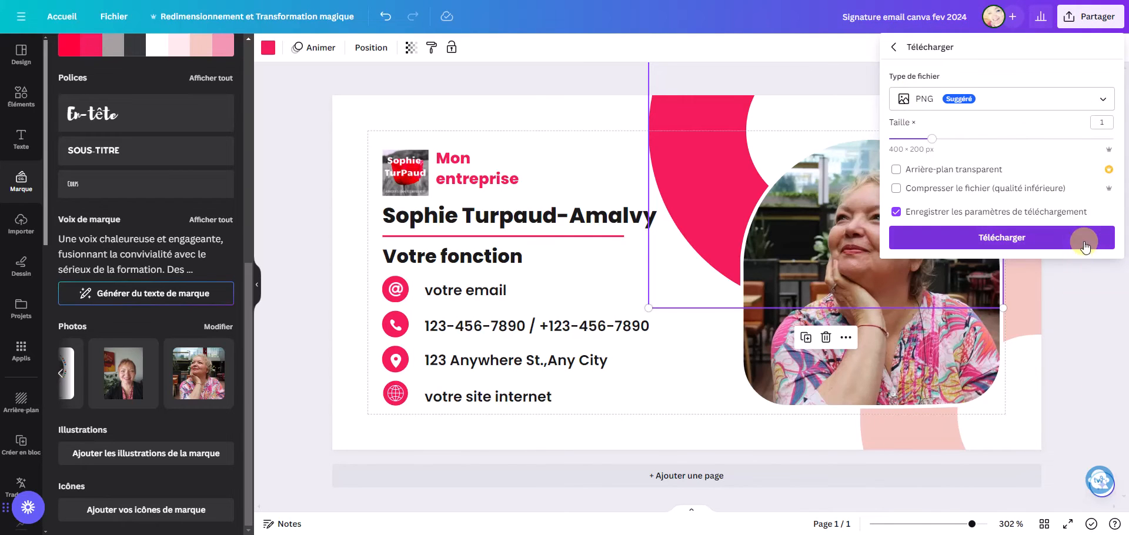
left_click(1085, 236)
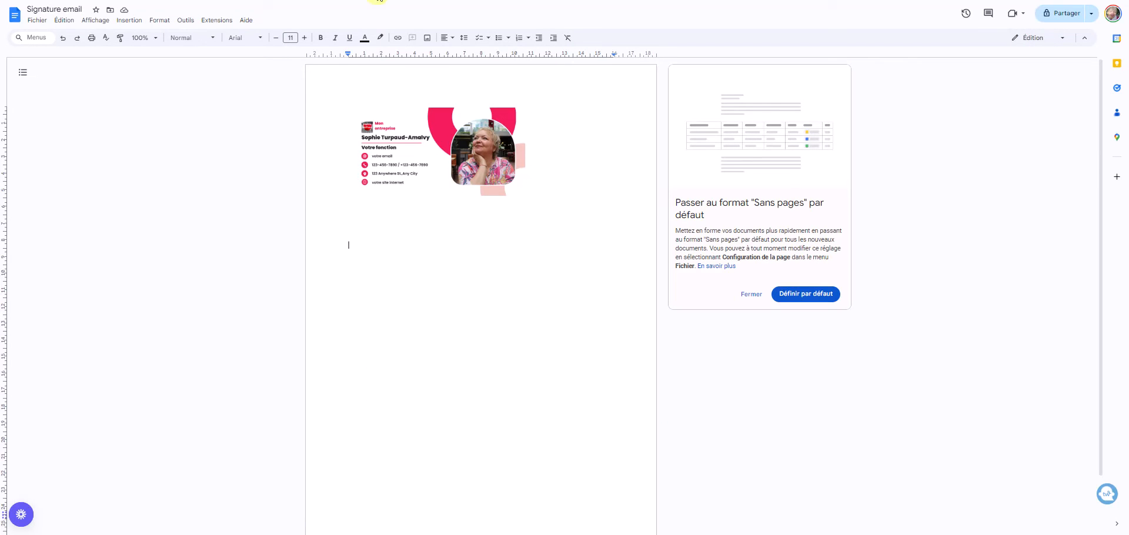
Step: In the Google Docs document "Signature email", replace the signature image with the computer file "Signature email canva fev 2024 (3)"
left_click(458, 165)
key("Delete")
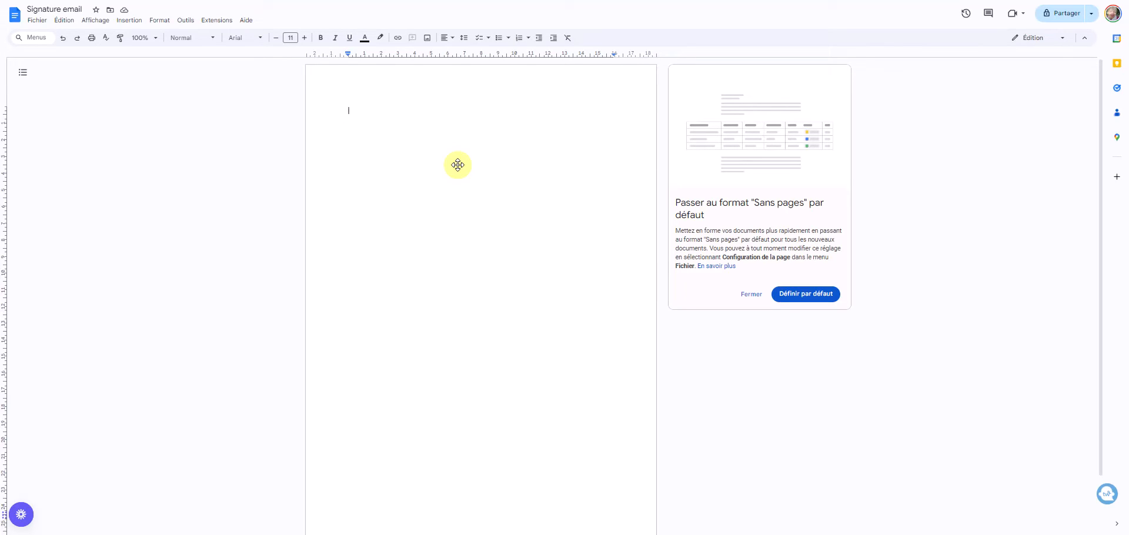
left_click(427, 38)
left_click(445, 54)
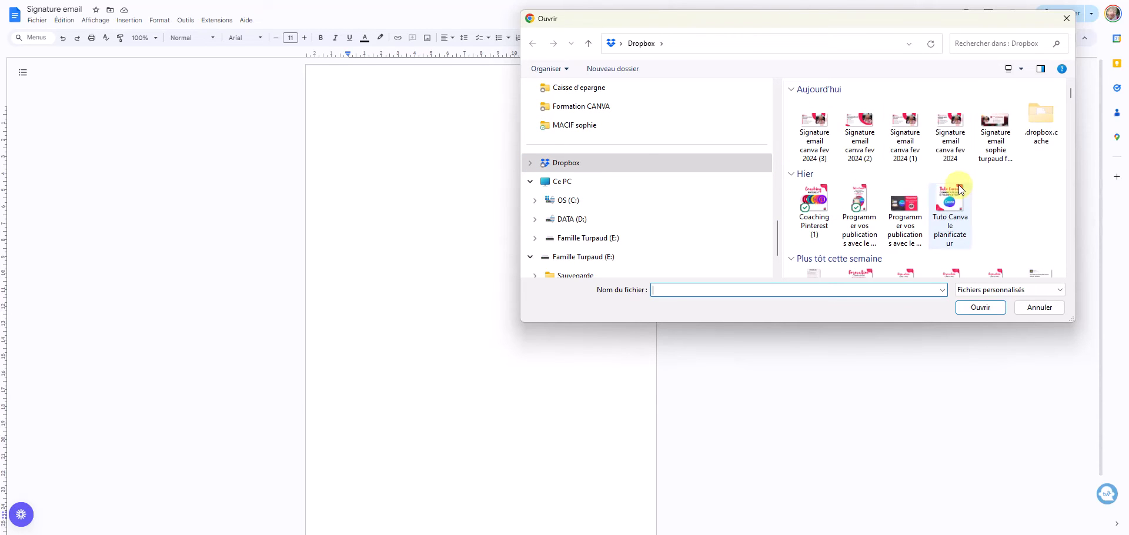
left_click(814, 125)
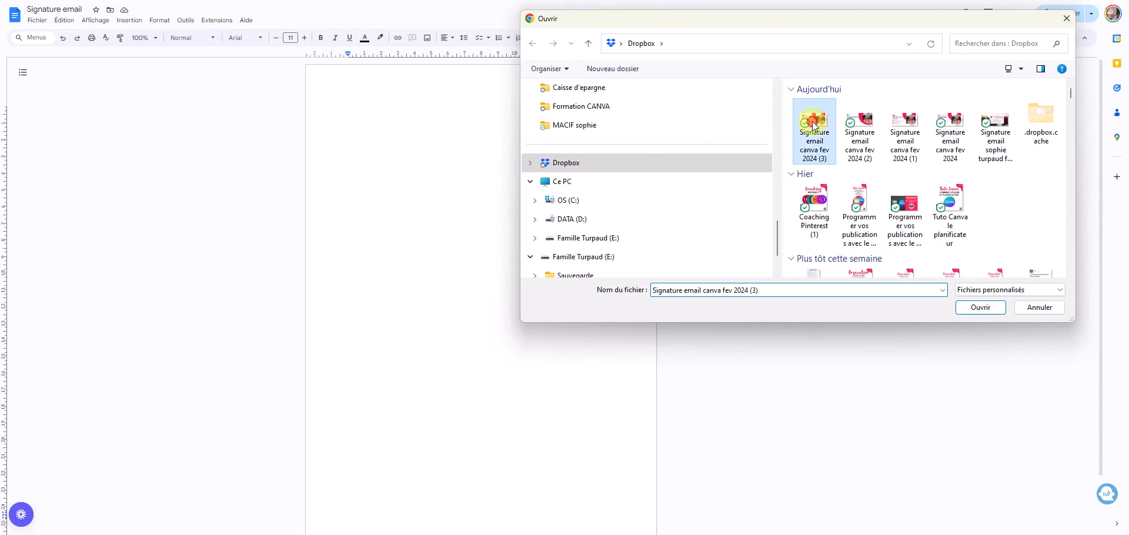
left_click(979, 307)
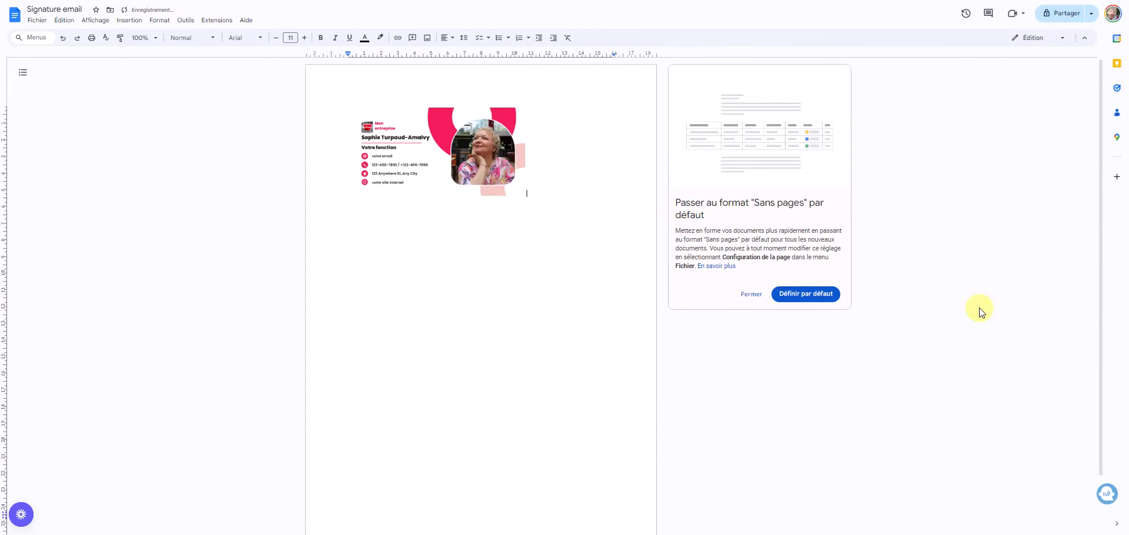
Step: Select the signature image as the link target, and copy the profile's share URL from Linktree
left_click(445, 166)
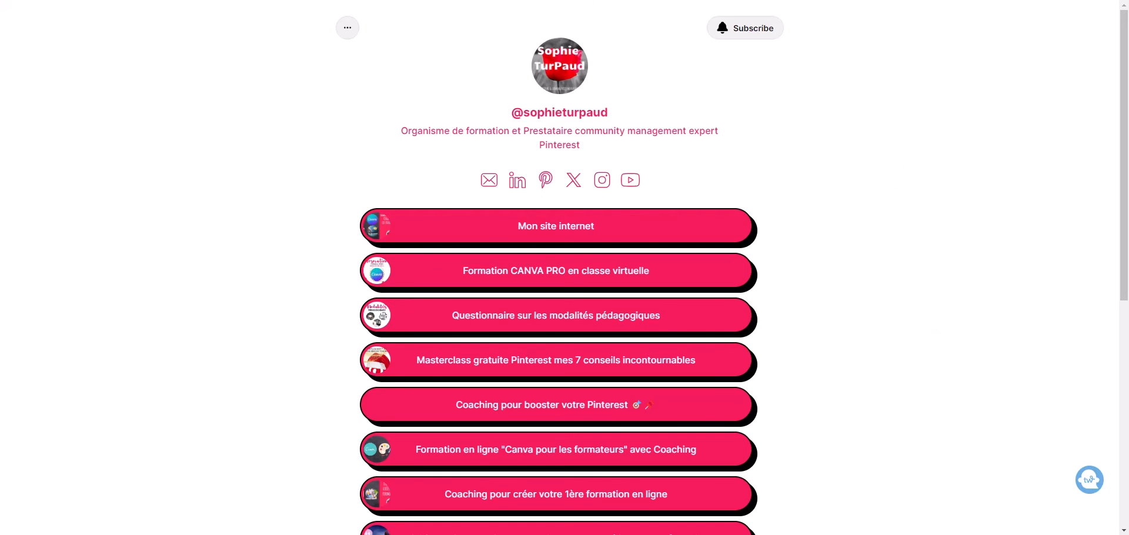
left_click(604, 0)
left_click(1044, 27)
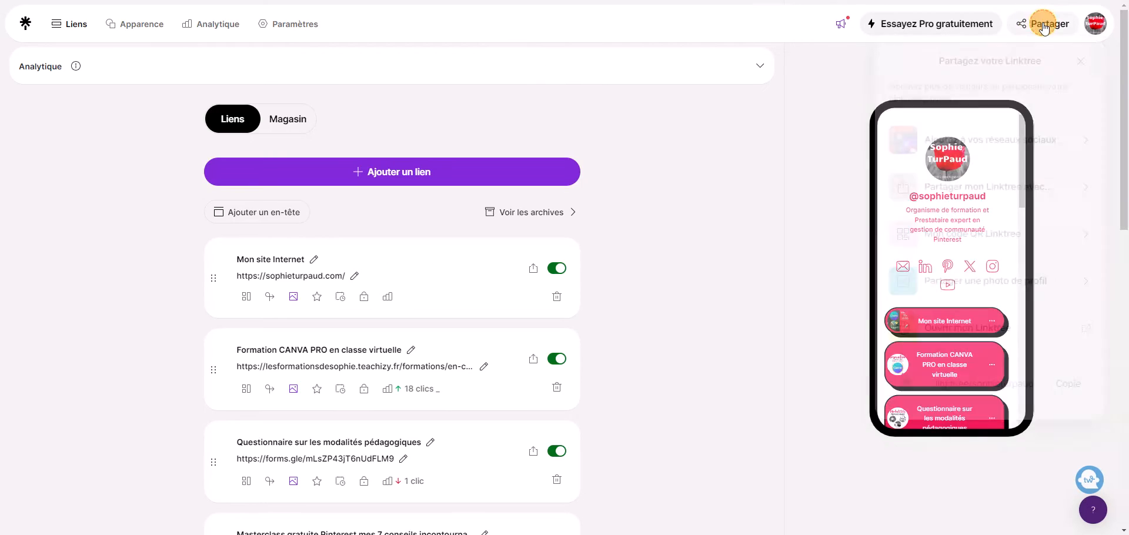
left_click(1044, 26)
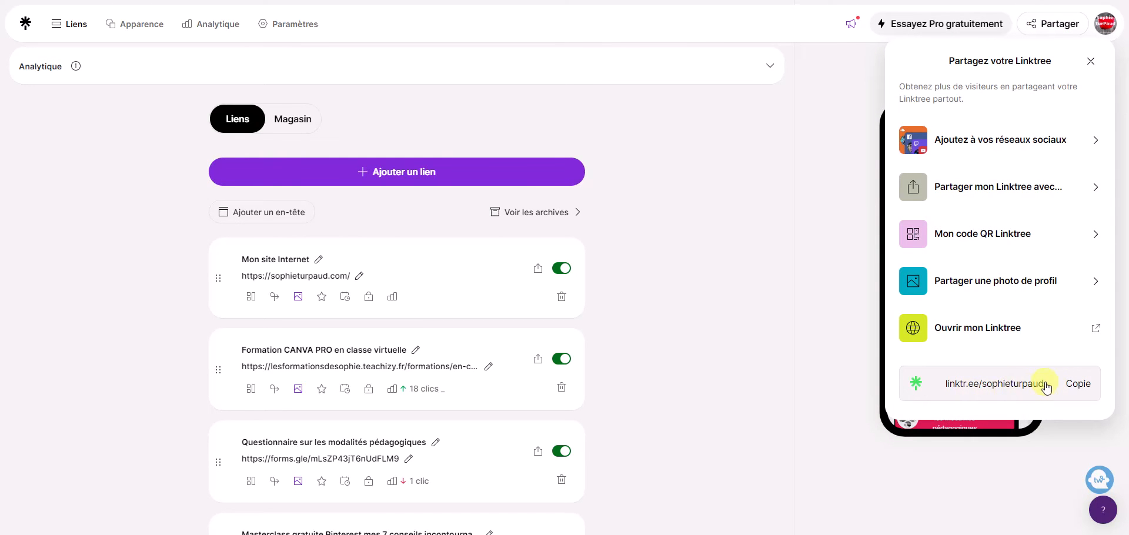
left_click(1076, 384)
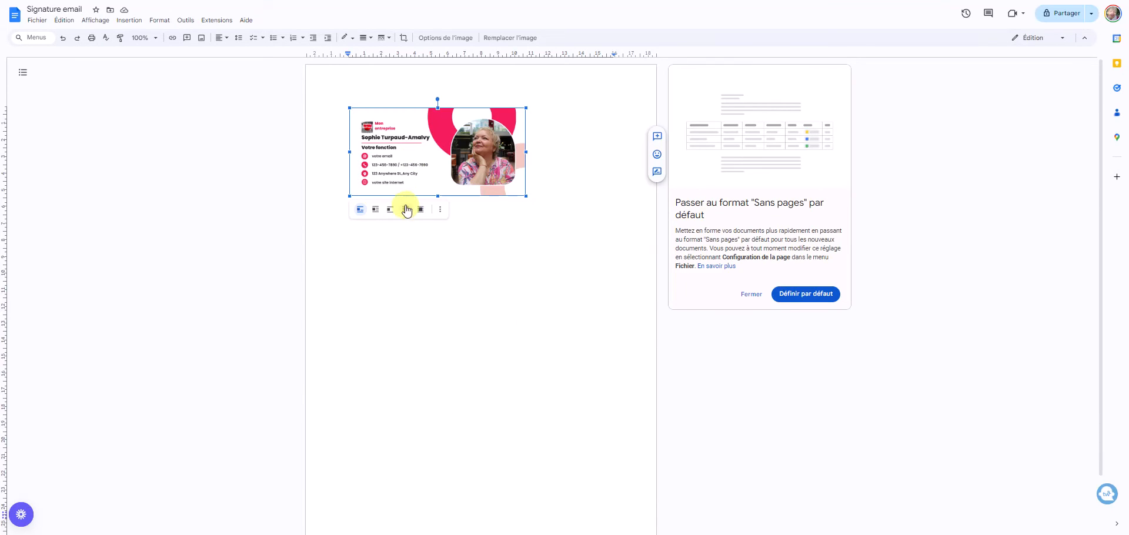
Step: Back in the Google Docs document, link the signature image to the copied Linktree URL and check the link
left_click(172, 38)
right_click(389, 219)
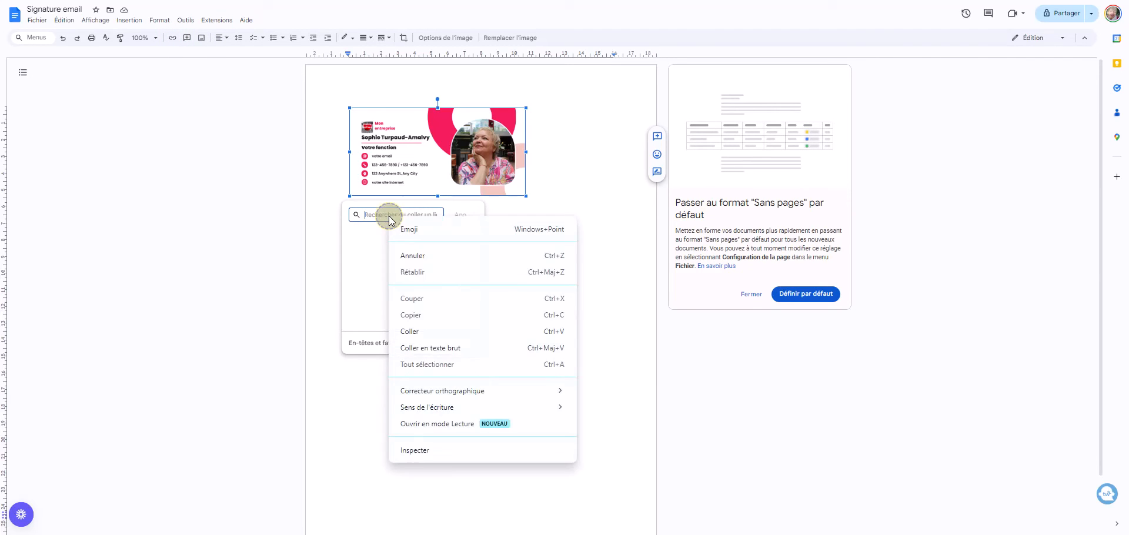
left_click(420, 330)
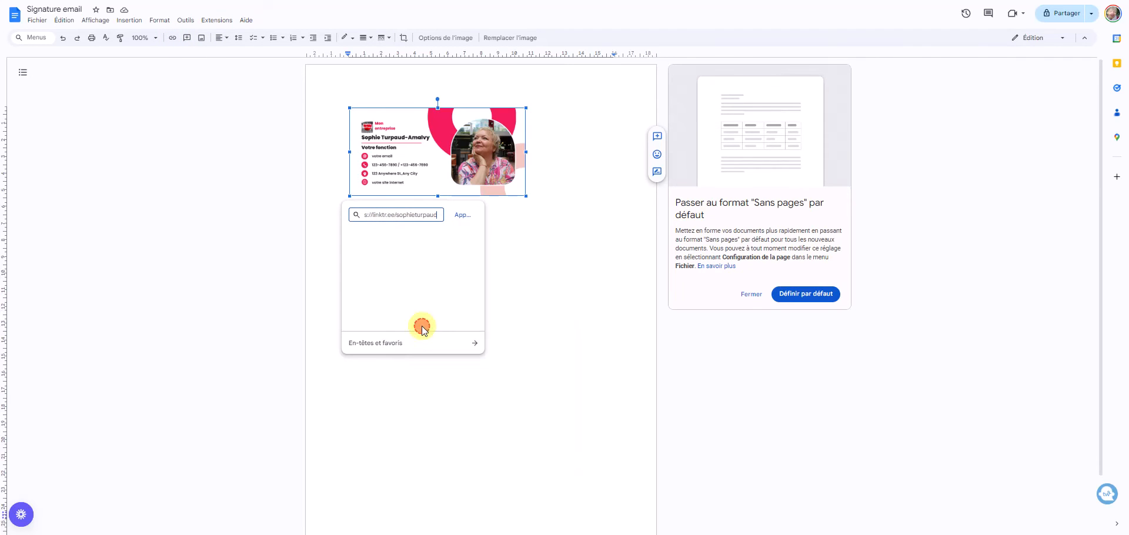
left_click(460, 216)
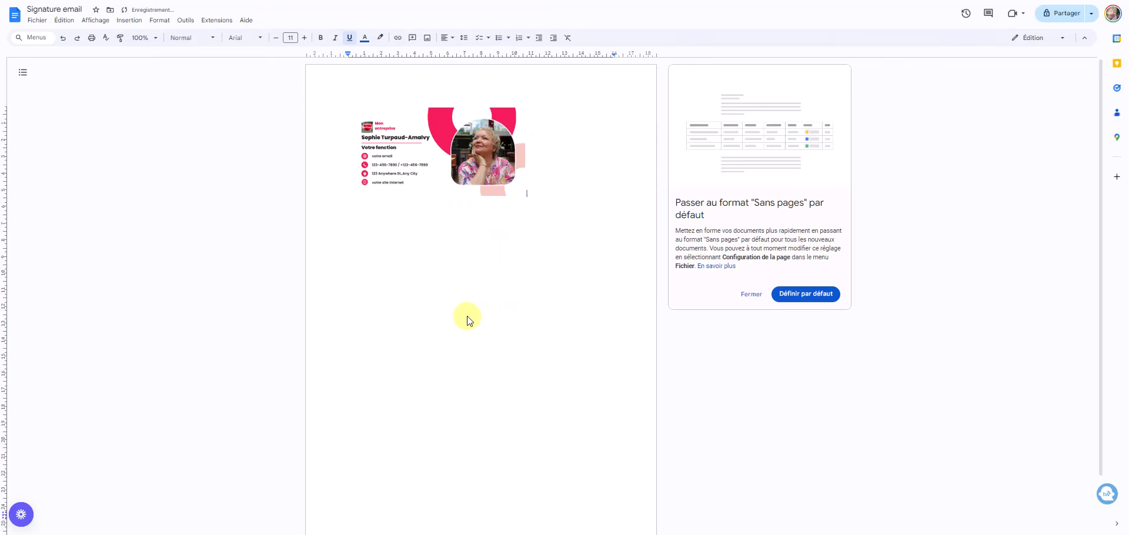
left_click(418, 177)
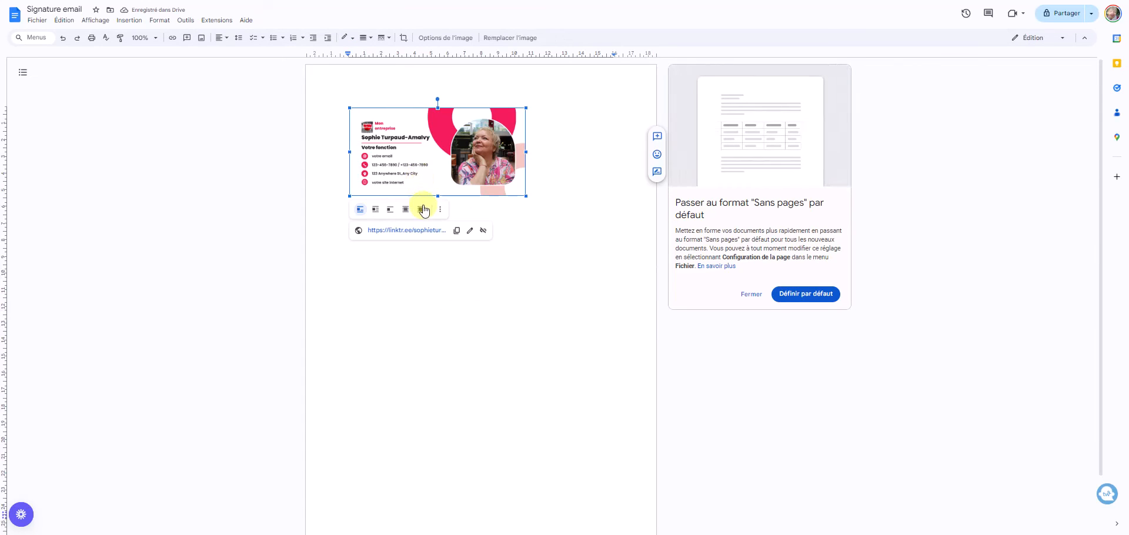
left_click(507, 360)
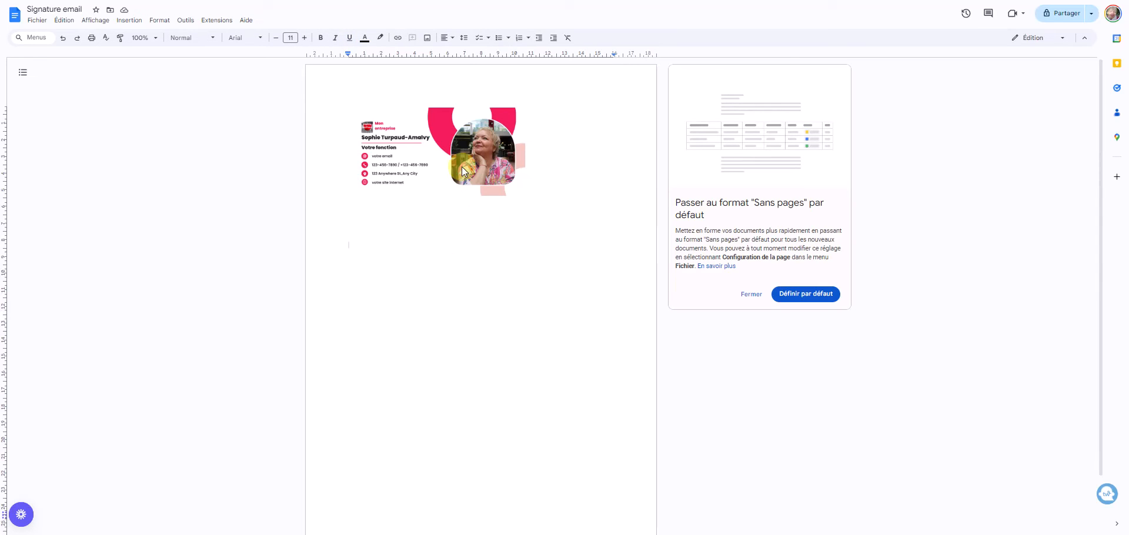
Step: Copy the linked signature image from the Google Docs document
left_click(416, 159)
right_click(417, 159)
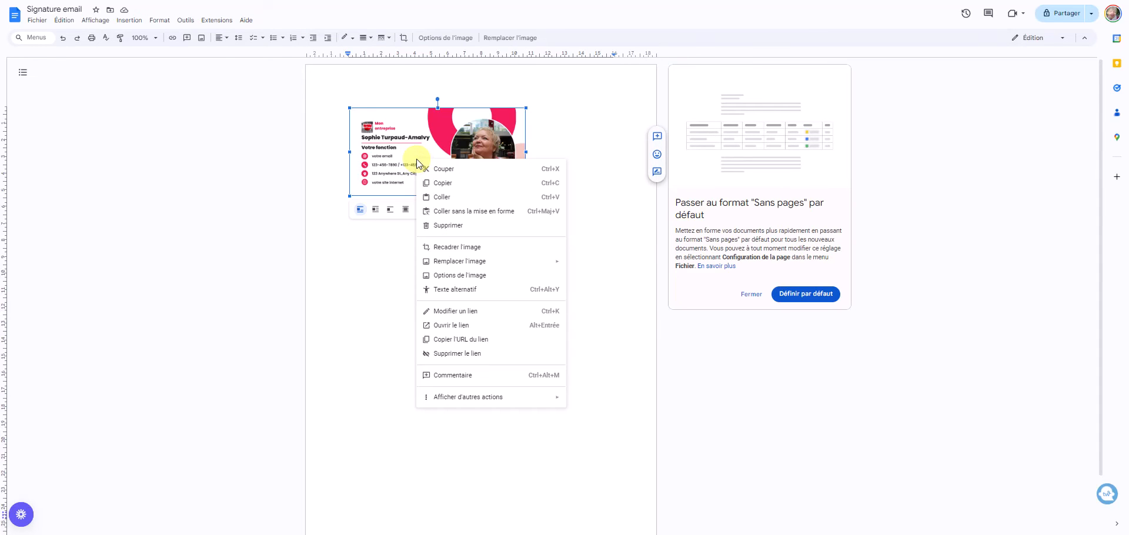
left_click(447, 182)
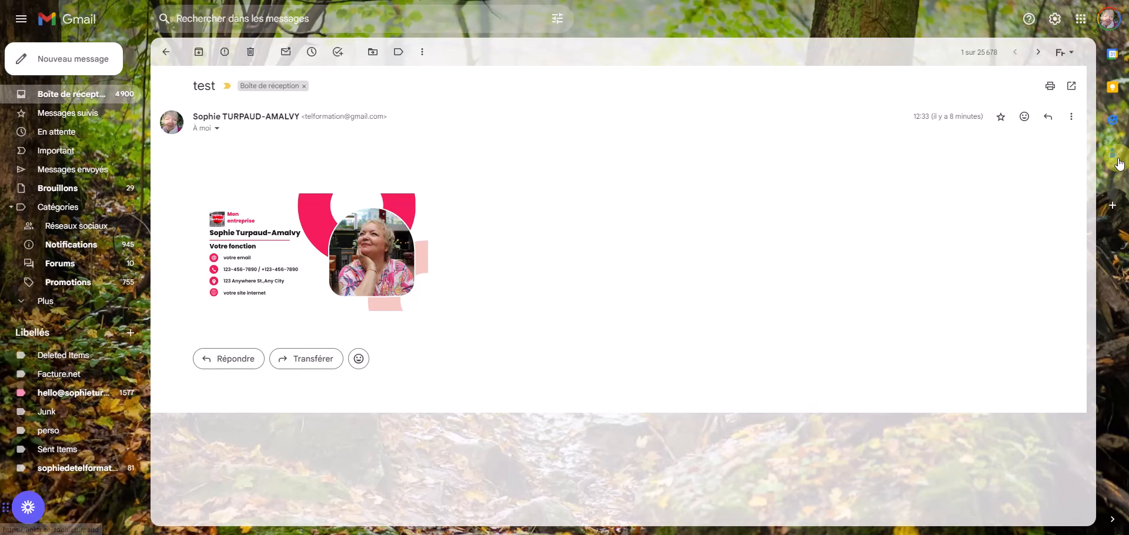
Step: Switch to Gmail and, in the full settings, delete the existing signature "Signature email Canva"
left_click(1055, 21)
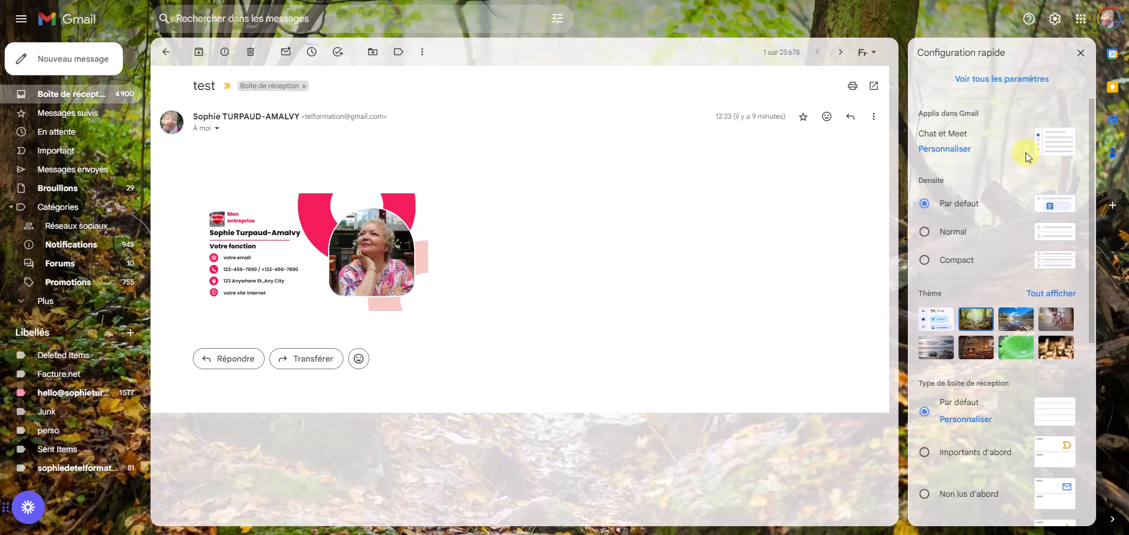
left_click(1007, 83)
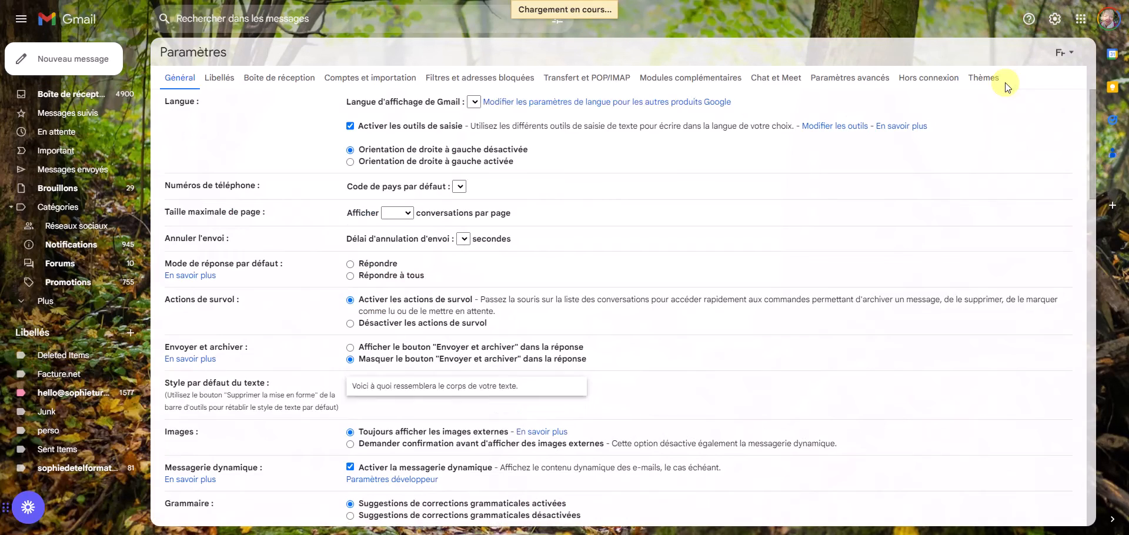
scroll(766, 306, "down", 5)
scroll(802, 313, "down", 15)
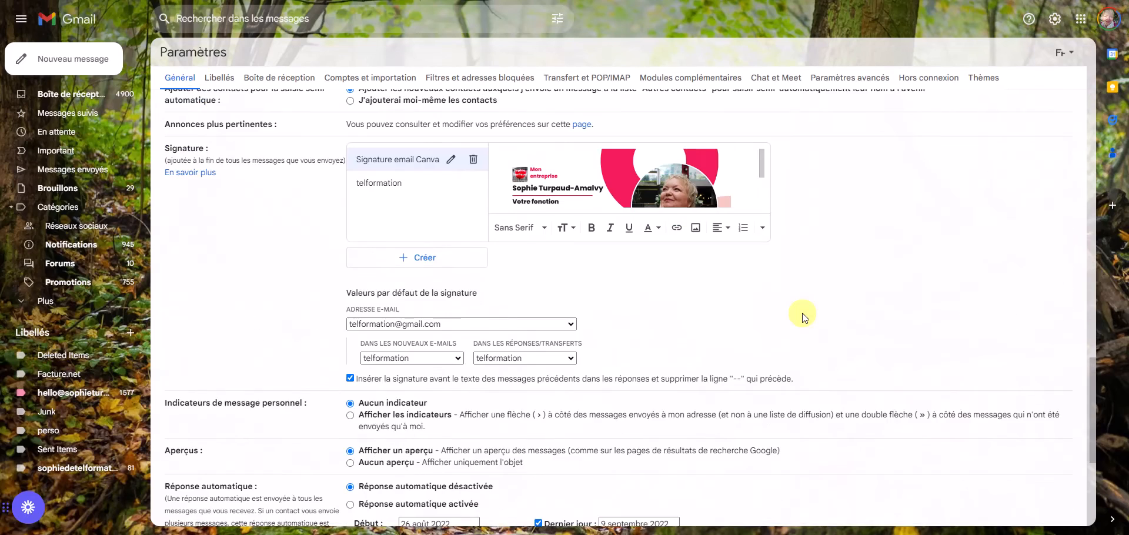
scroll(639, 346, "up", 3)
left_click(638, 346)
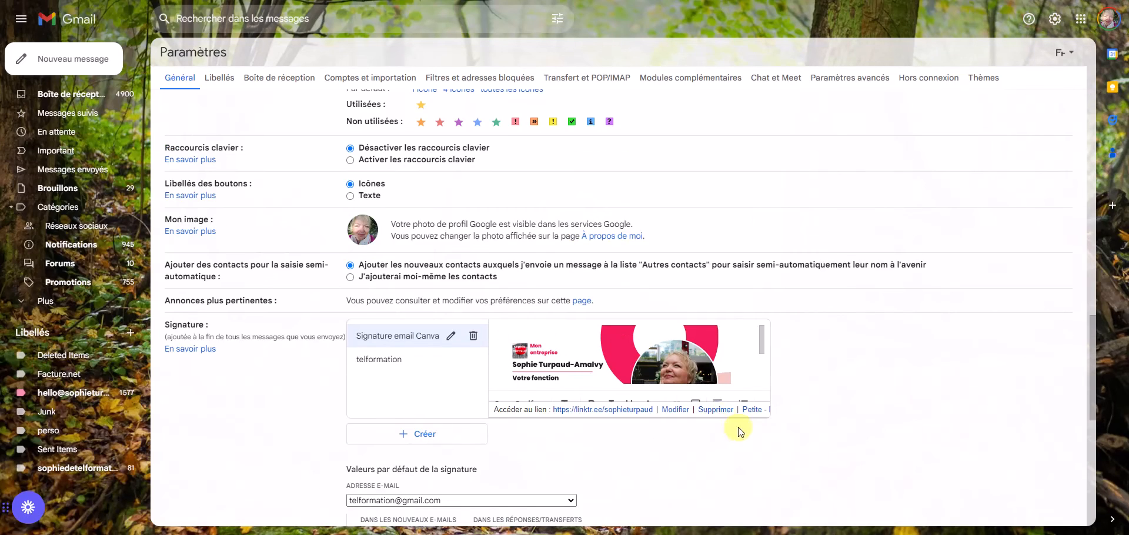
left_click(673, 398)
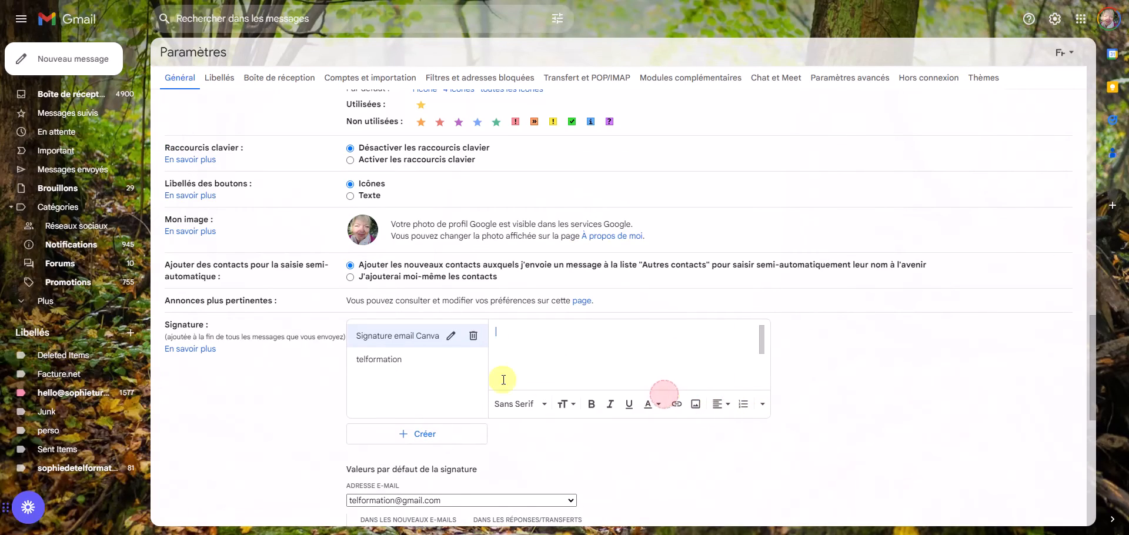
left_click(473, 335)
left_click(647, 290)
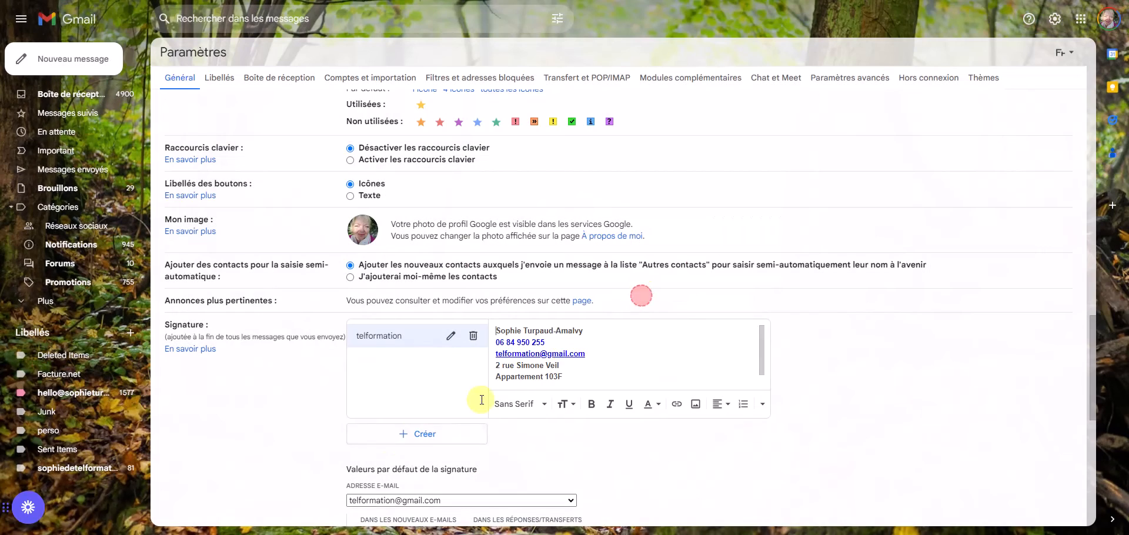
Step: Create a new signature named "Signature Canva" and paste the copied linked image into it
left_click(421, 438)
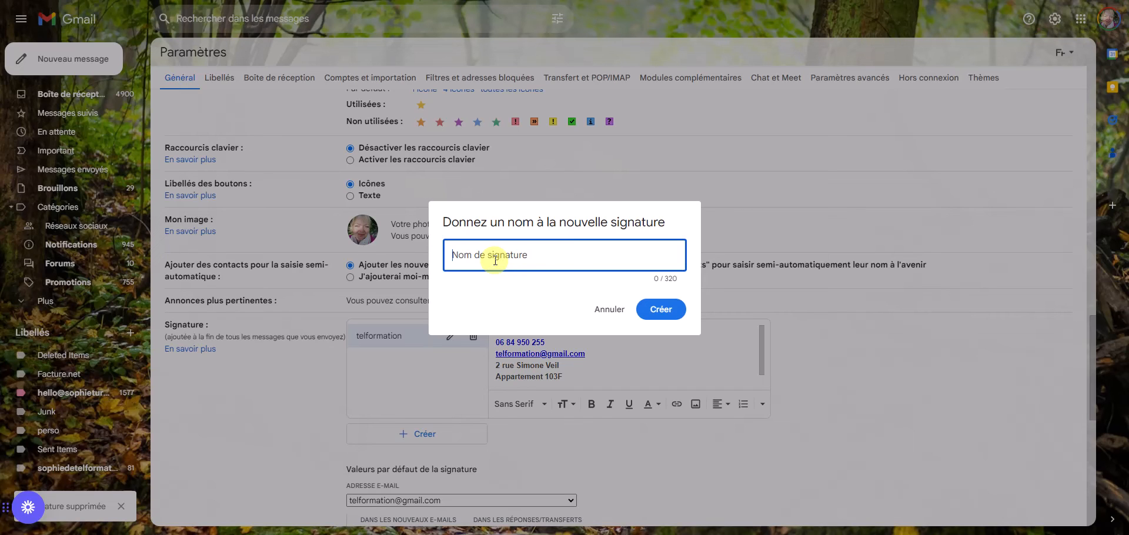
type("Signature Canva")
left_click(660, 309)
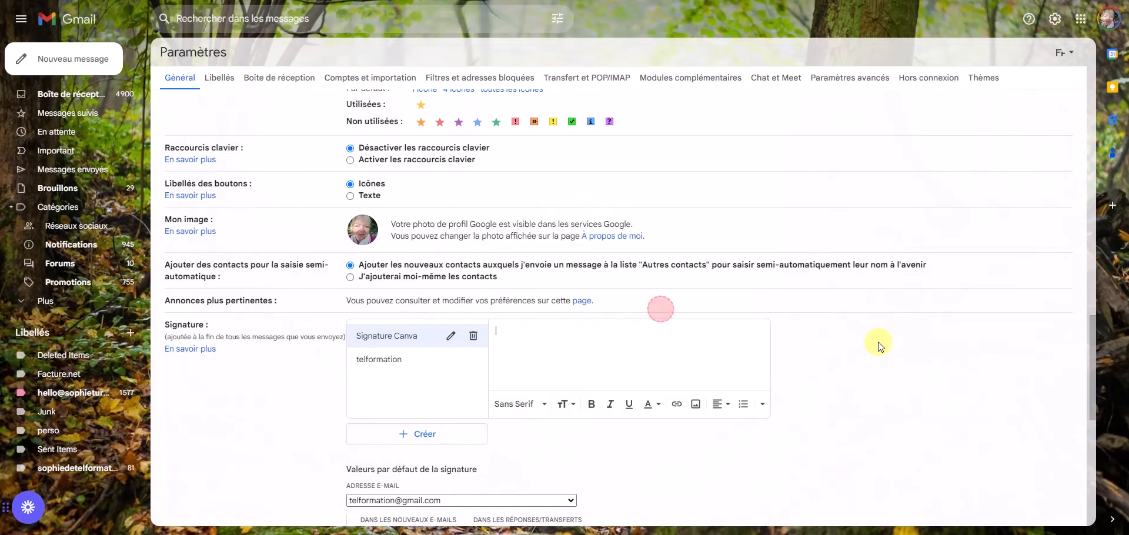
right_click(536, 337)
left_click(577, 203)
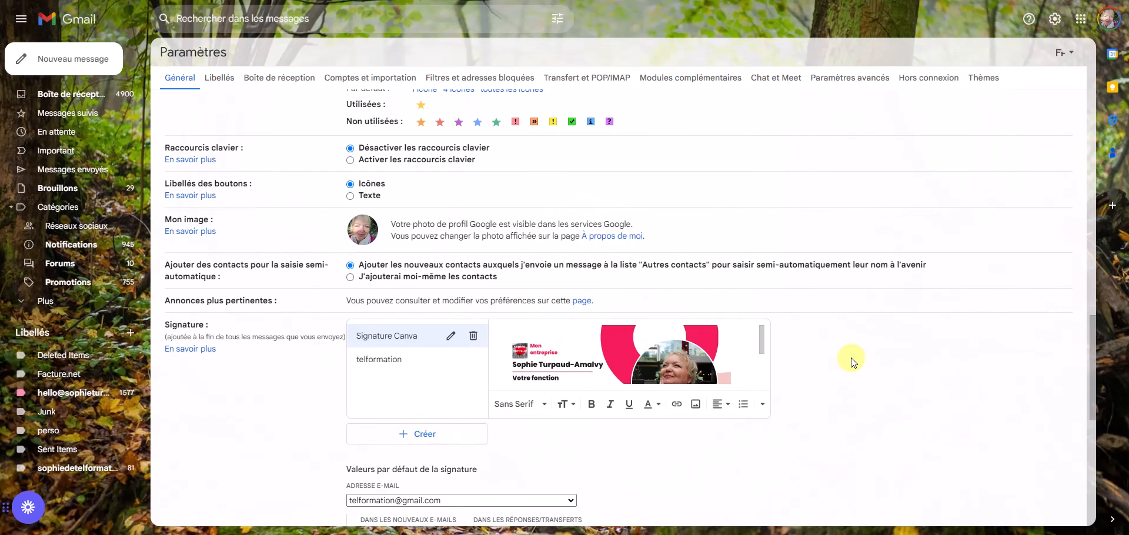
Step: Check the link on the pasted signature image and save the settings changes
left_click(595, 364)
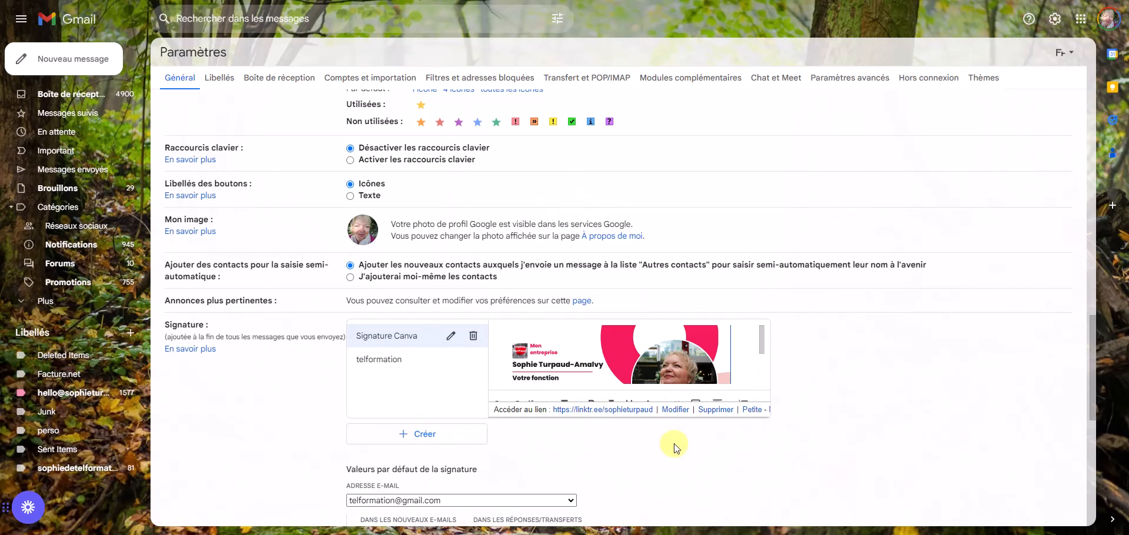
scroll(673, 447, "down", 8)
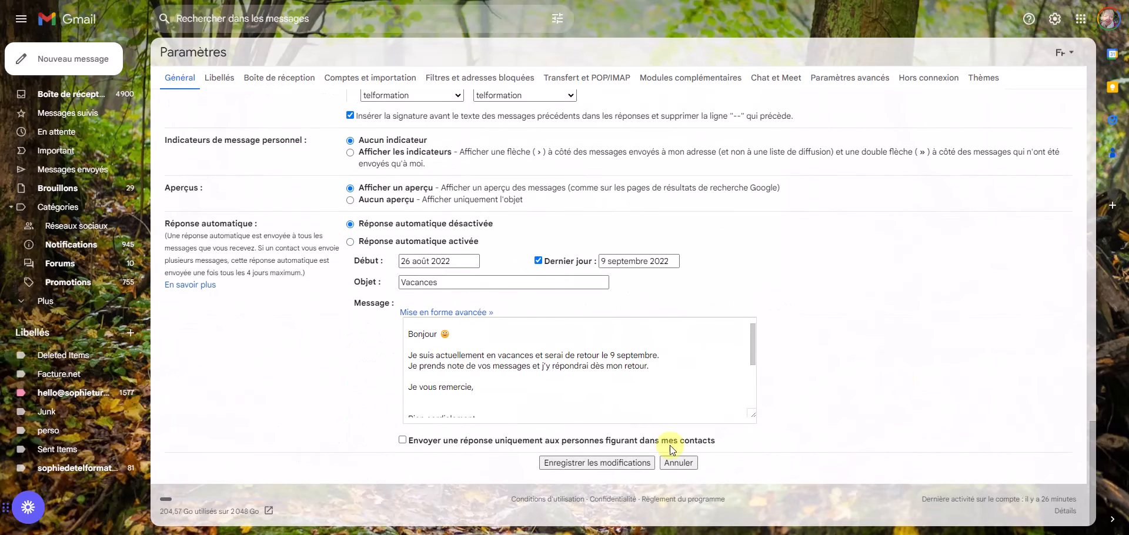
left_click(601, 462)
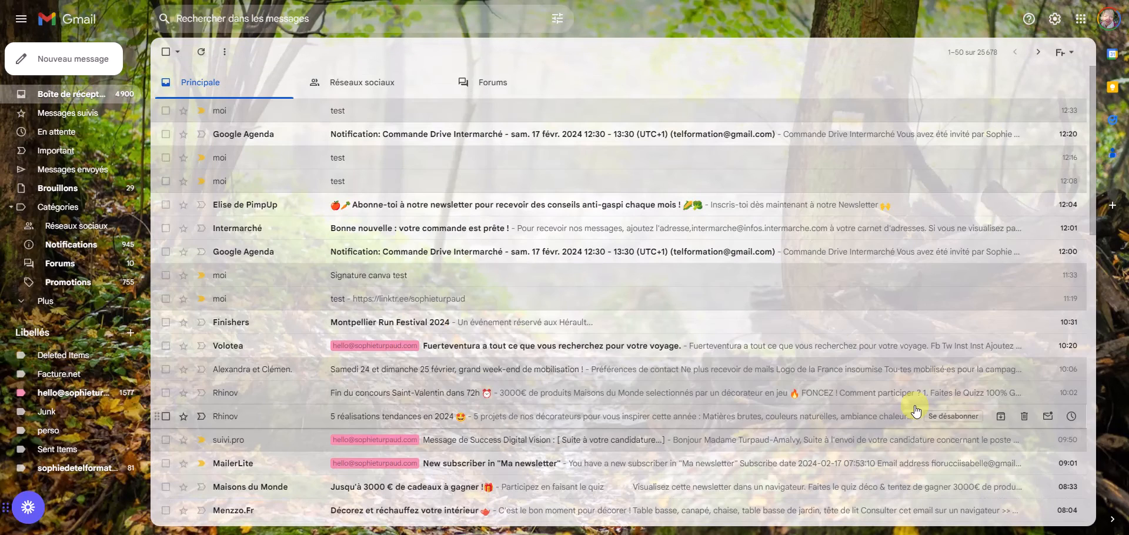
Step: Start a new message, switch the sender to the gmail.com address and choose that same address as the recipient
left_click(67, 52)
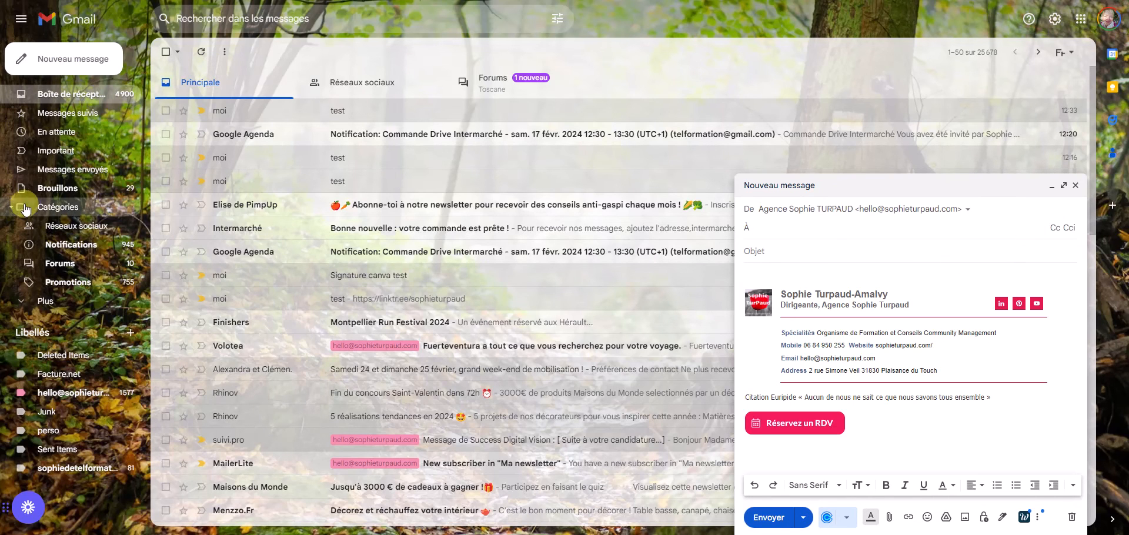
left_click(82, 226)
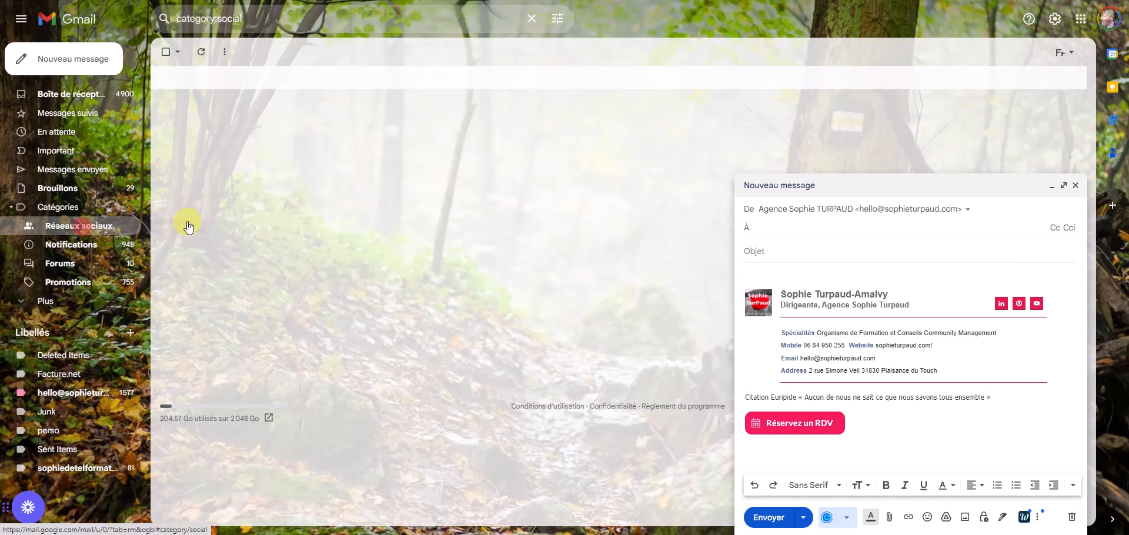
left_click(806, 210)
left_click(825, 230)
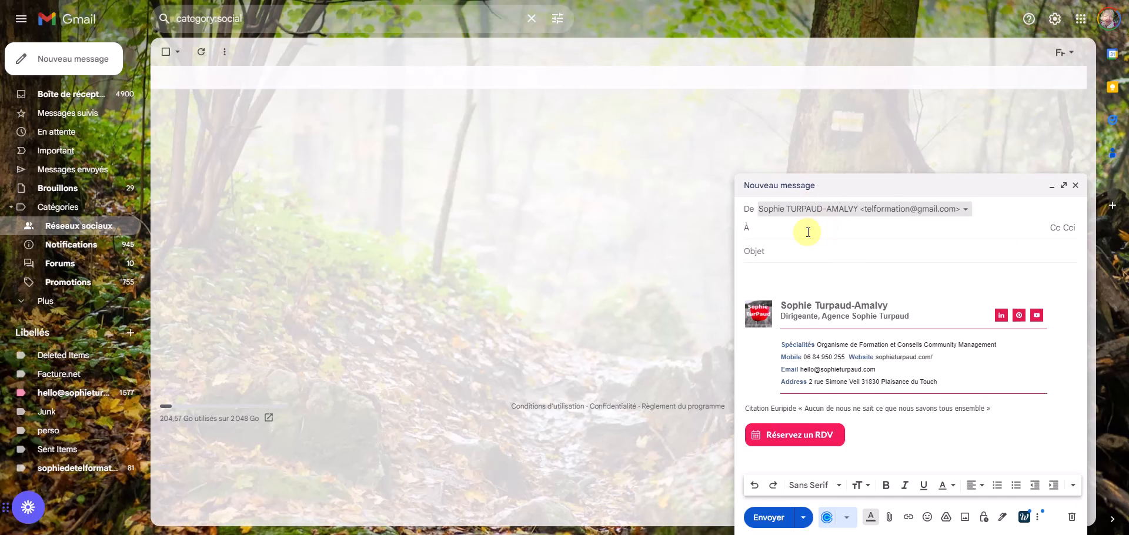
left_click(806, 229)
type("te")
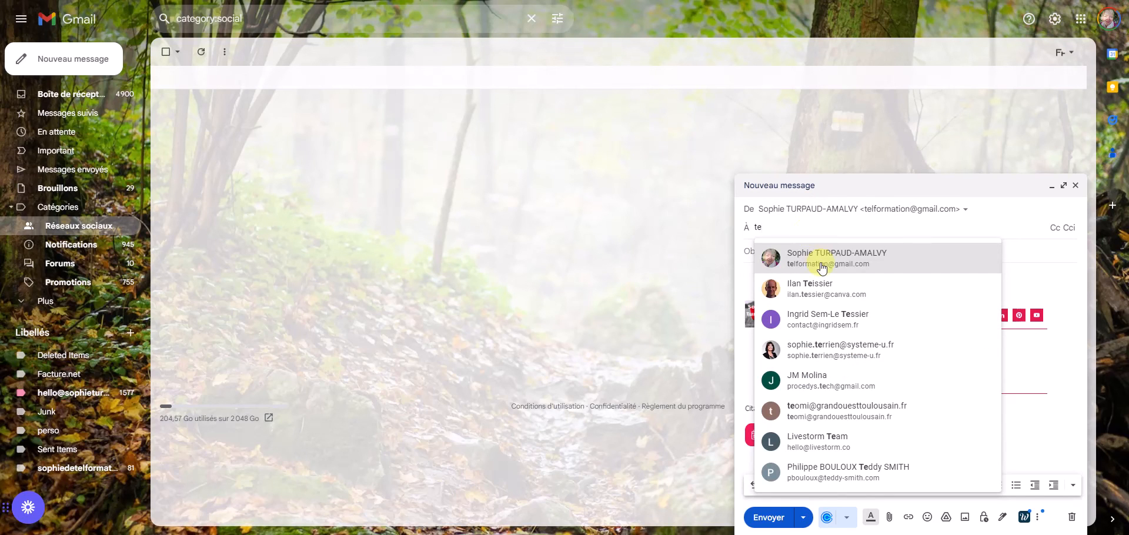
left_click(819, 259)
Step: Delete the automatically inserted signature from the message body, including its leftover logo image
left_click_drag(764, 303, 913, 431)
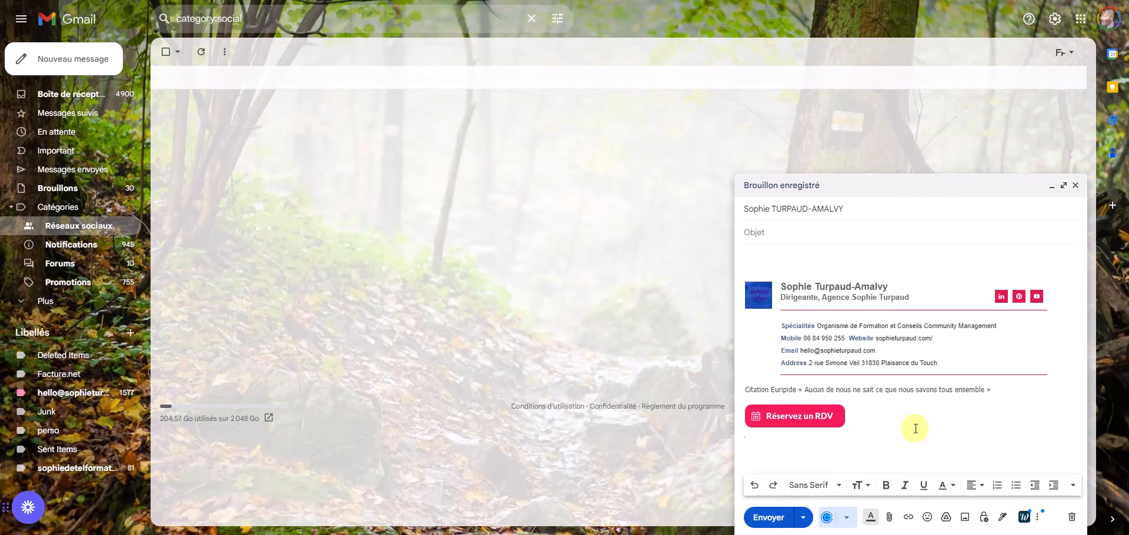
left_click_drag(770, 251, 869, 486)
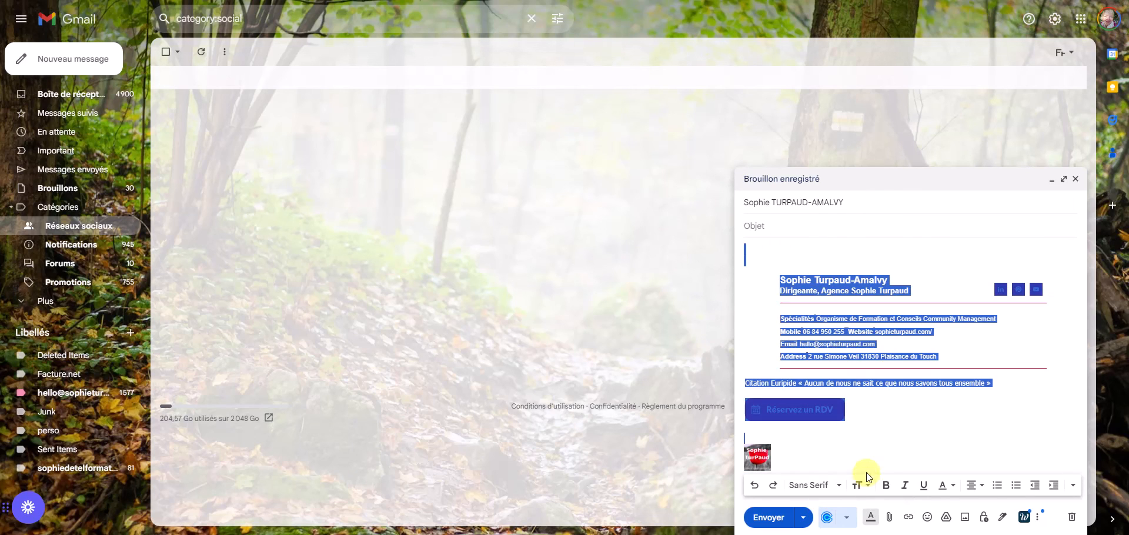
key("BackSpace")
left_click(767, 273)
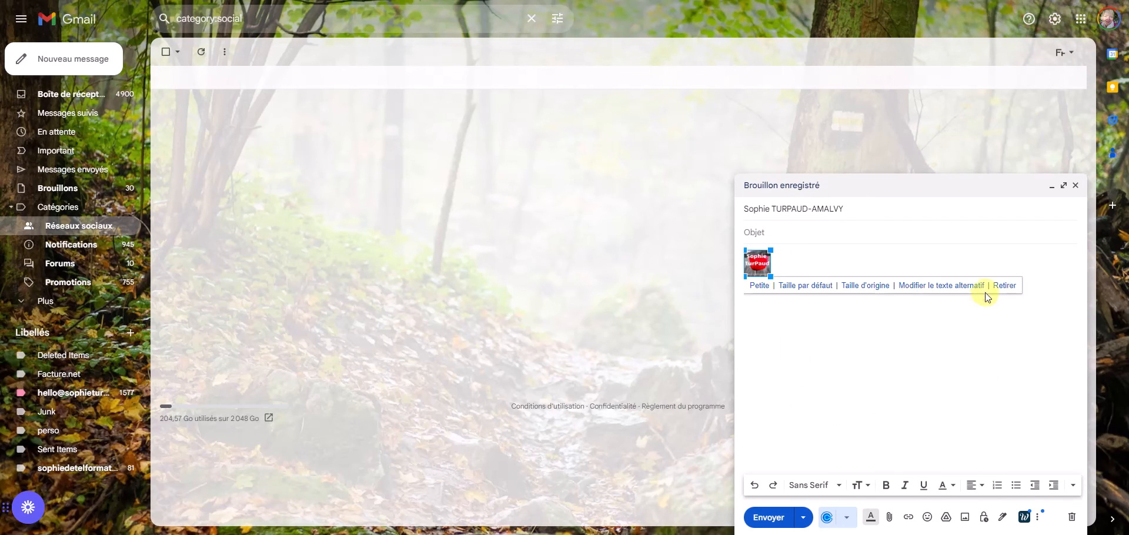
left_click(1002, 286)
Step: Set the subject to "test" and insert the "Signature Canva" signature, resetting it to no signature first
left_click(792, 232)
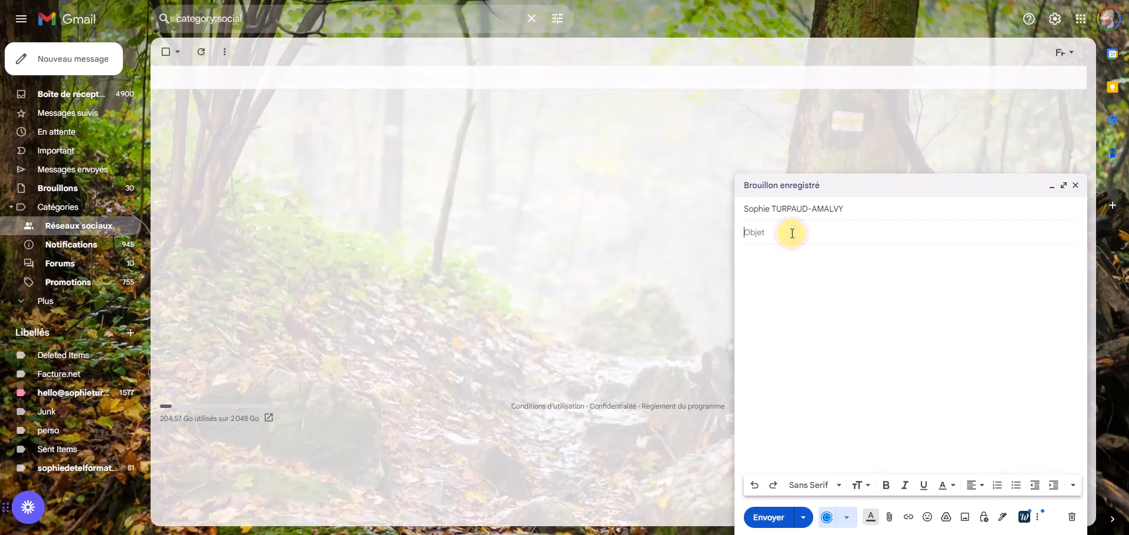
type("test")
left_click(878, 207)
left_click(847, 338)
left_click(1004, 518)
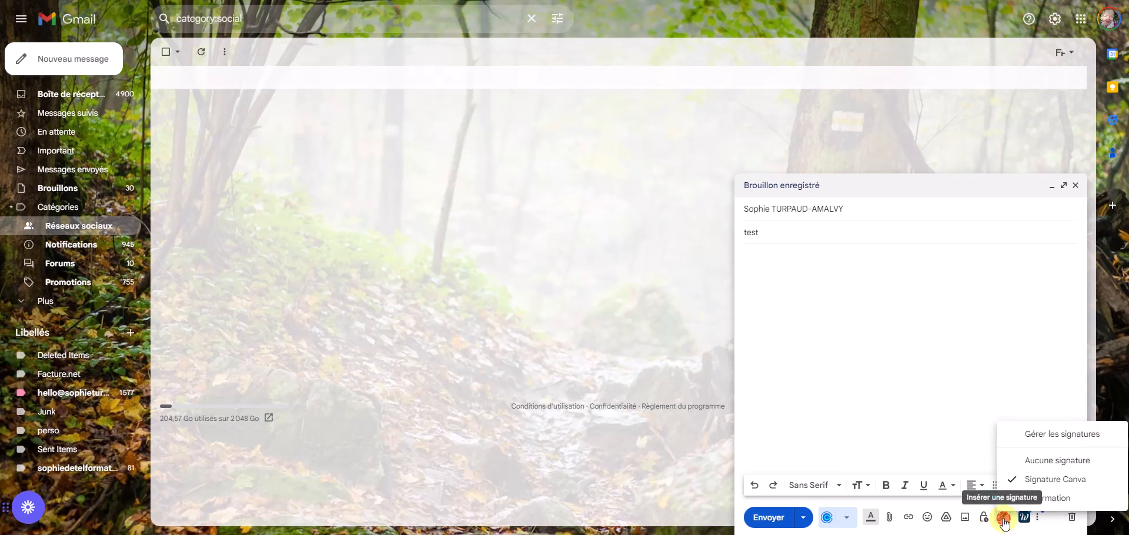
left_click(1050, 480)
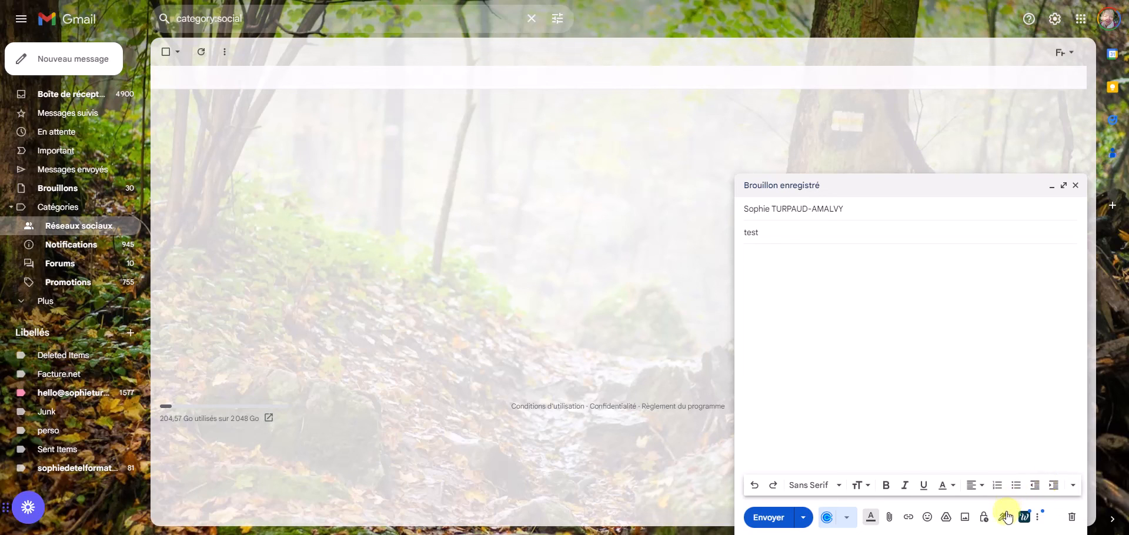
left_click(1005, 518)
left_click(1040, 459)
left_click(1005, 519)
left_click(1033, 477)
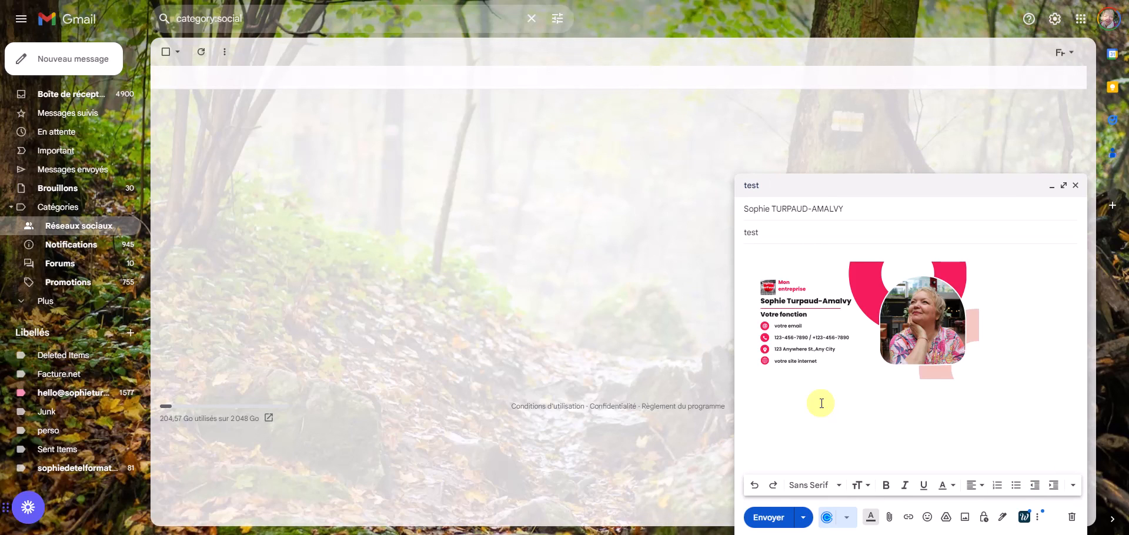
Step: Send the test message, then open the sent copy and follow the link on its signature image
left_click(839, 313)
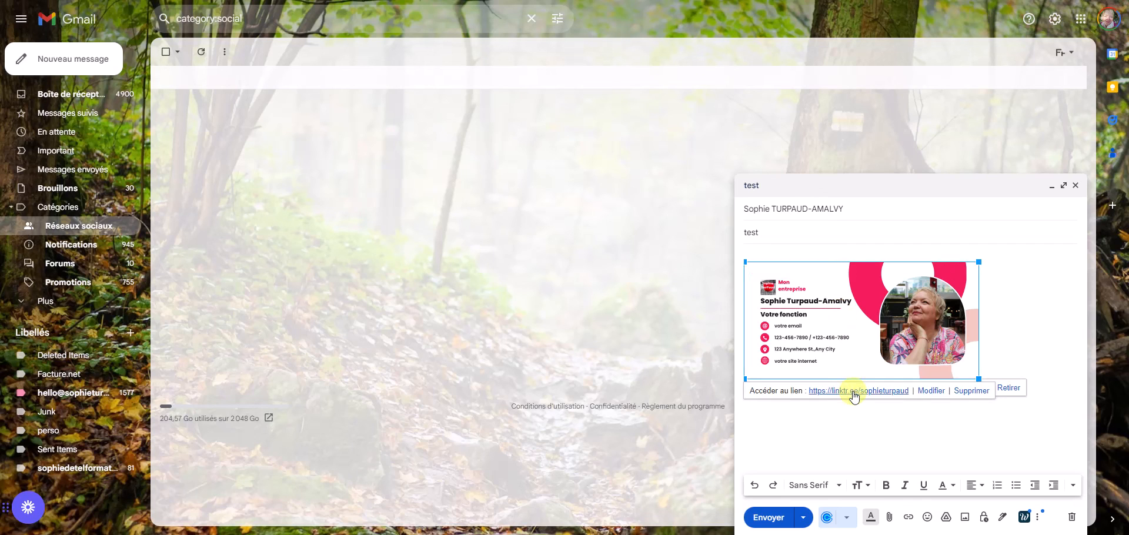
left_click(767, 517)
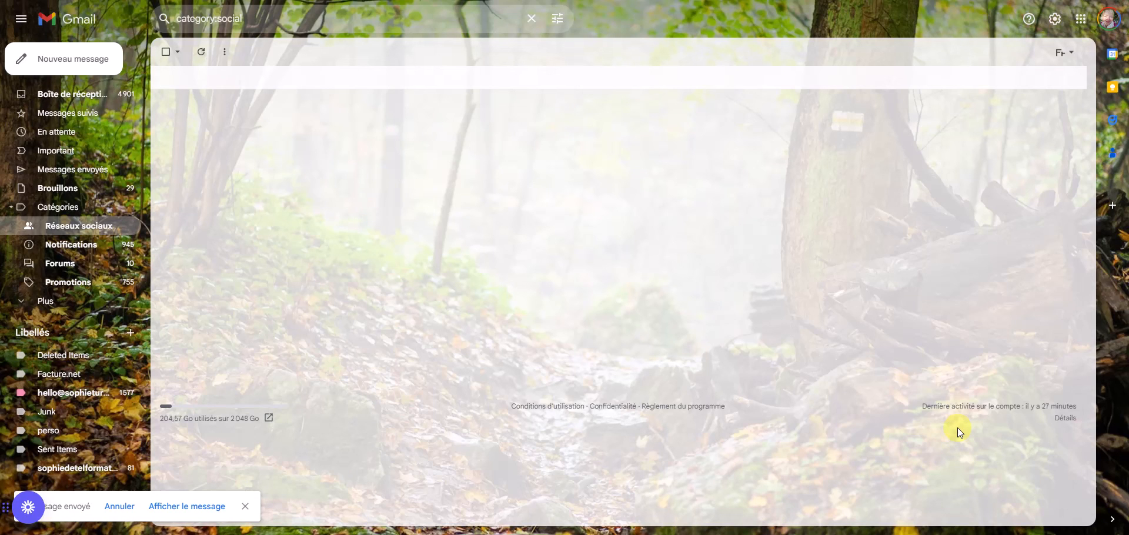
left_click(186, 507)
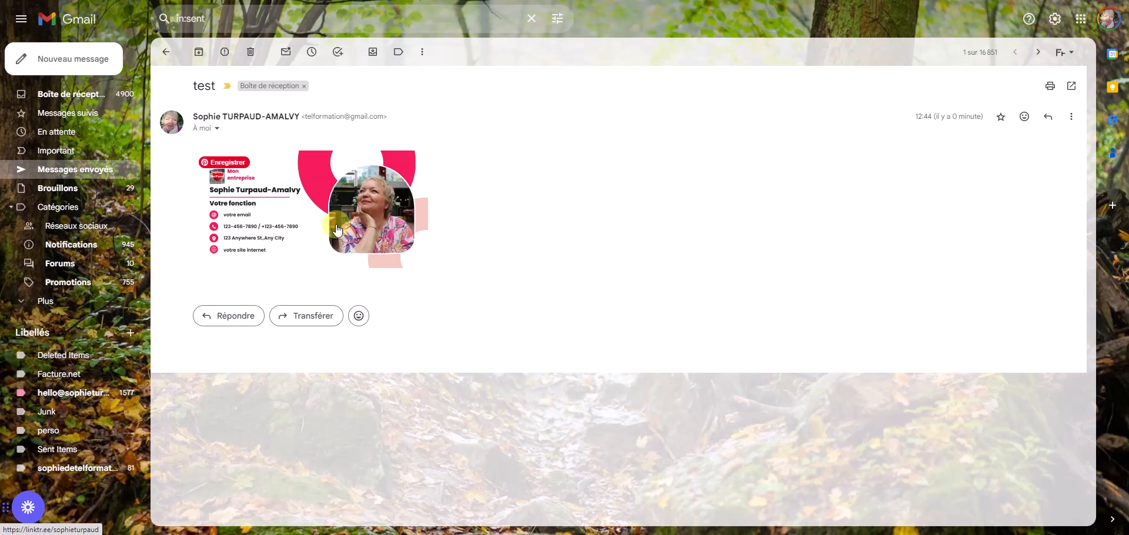
left_click(273, 196)
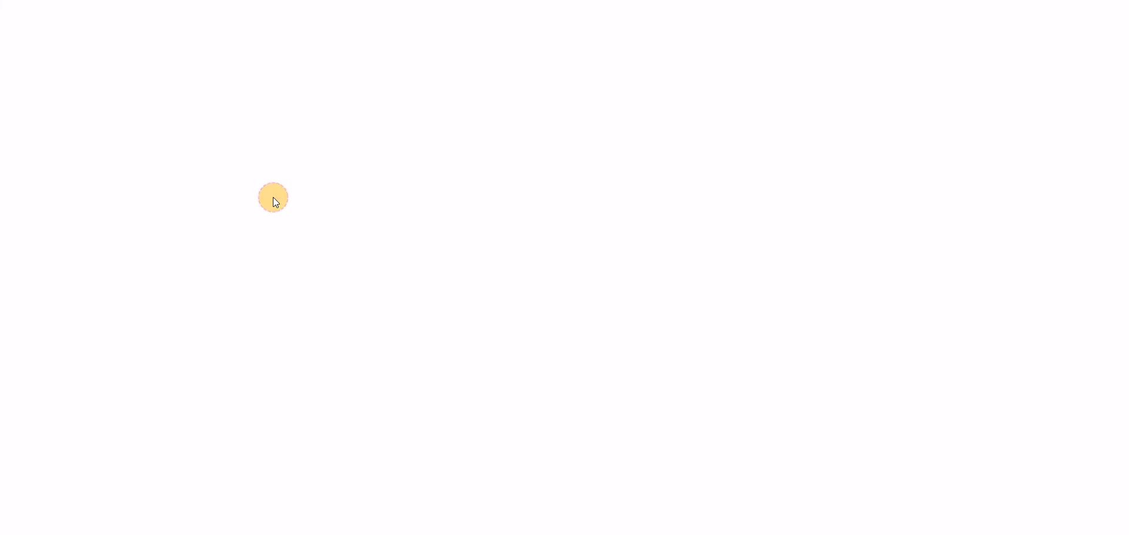